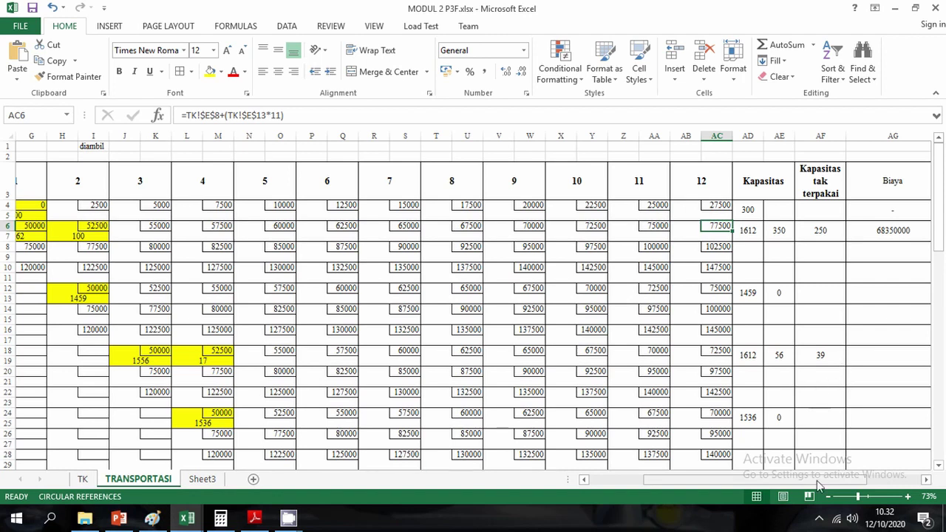
# Inspect the period 1 demand formula in F78 and compare it with the Demand column on the TK sheet.
pyautogui.moveTo(815, 479); pyautogui.dragTo(747, 476)
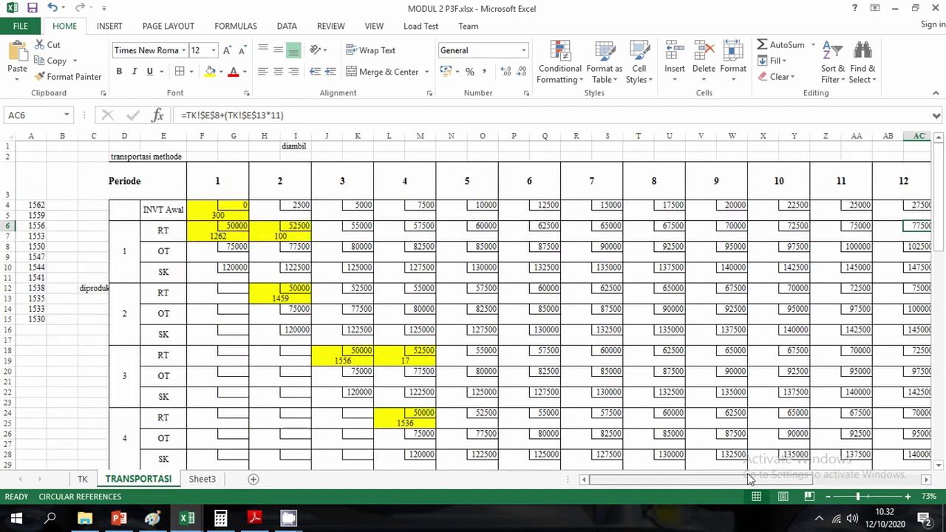
pyautogui.scroll(-16, 215, 341)
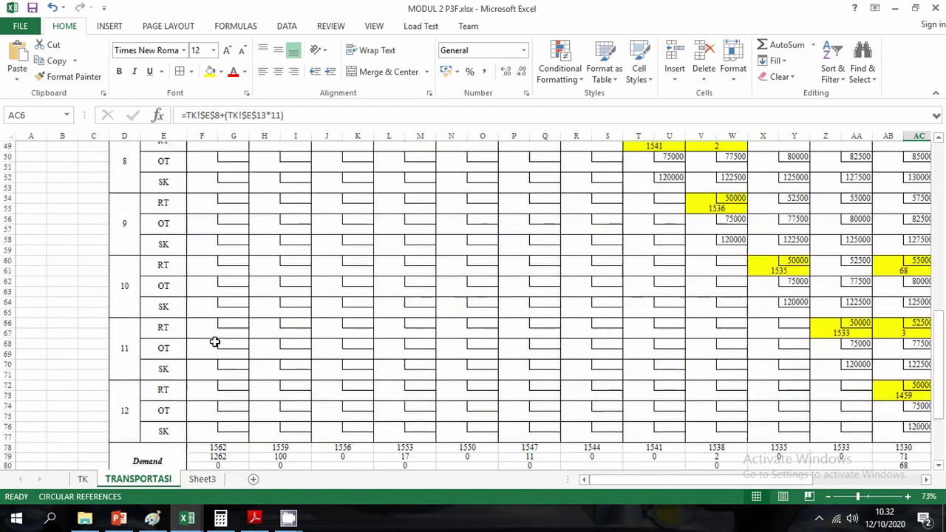
pyautogui.scroll(-5, 214, 341)
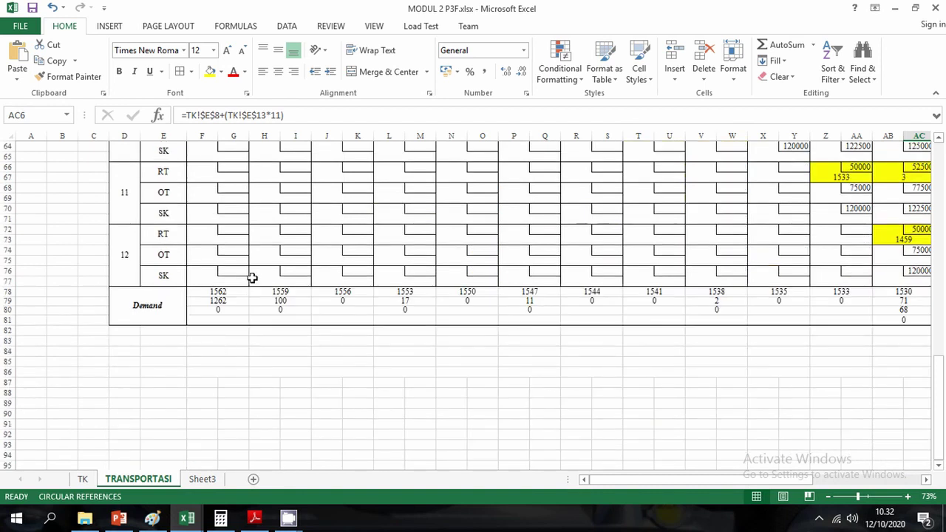
pyautogui.click(220, 292)
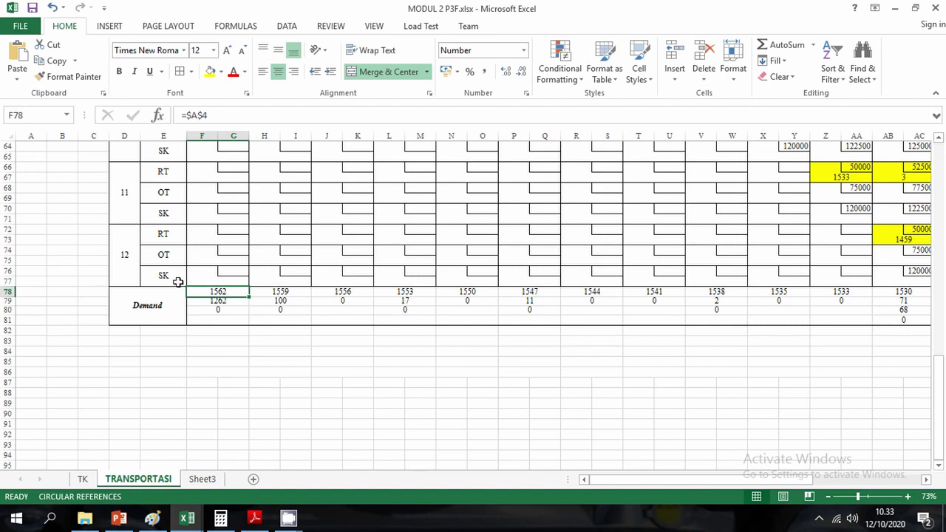
pyautogui.click(84, 479)
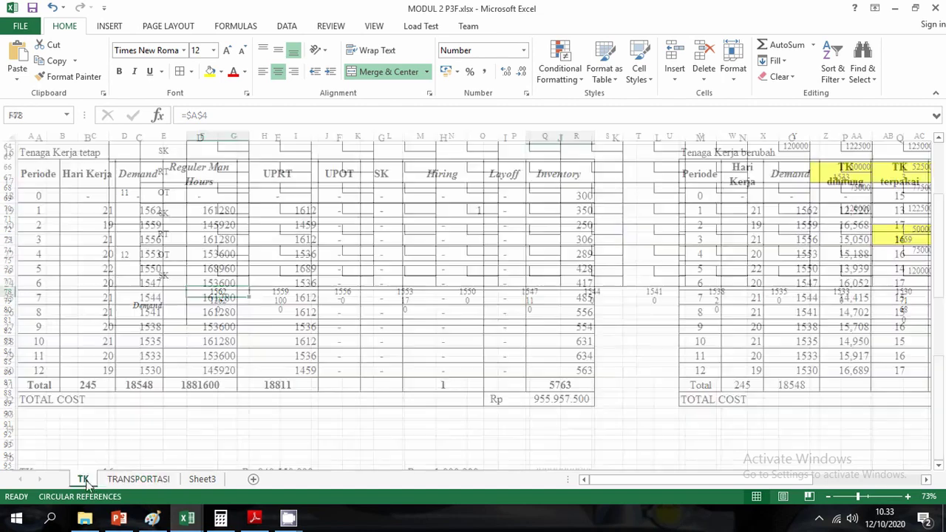
pyautogui.scroll(3, 159, 335)
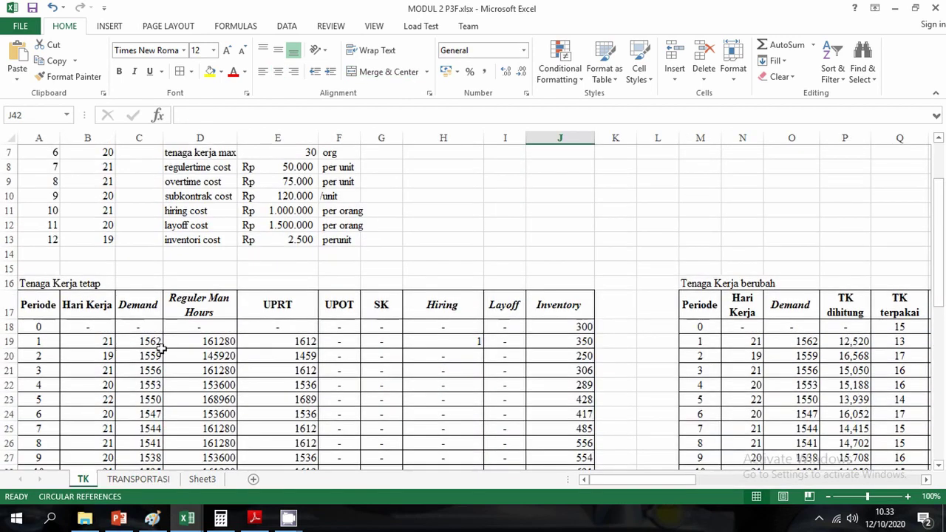
pyautogui.click(135, 480)
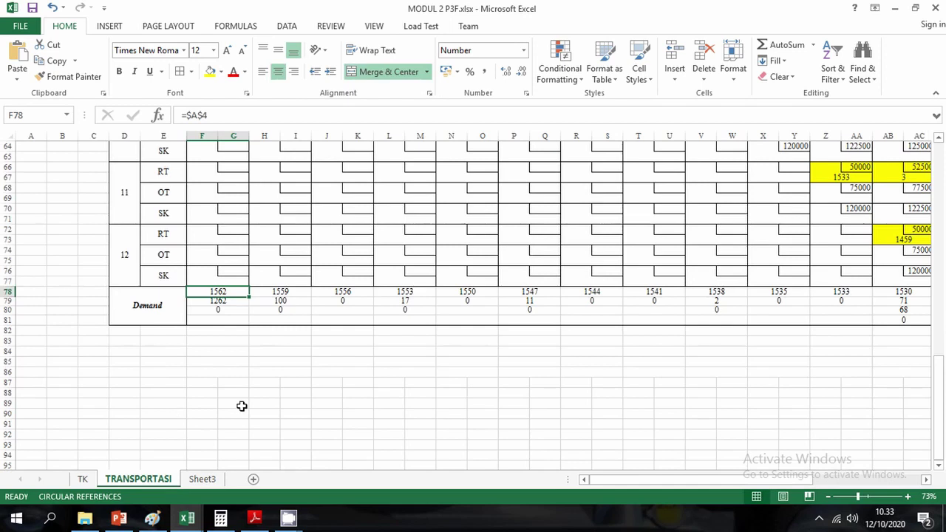
# Inspect the formula behind the period 1 regular-time capacity in AD6 of the transportation table.
pyautogui.scroll(18, 231, 360)
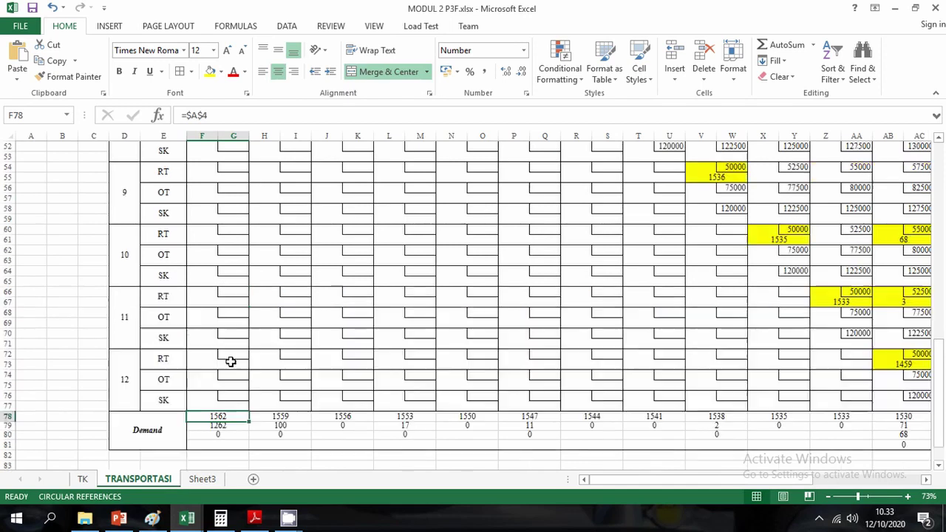
pyautogui.scroll(3, 231, 361)
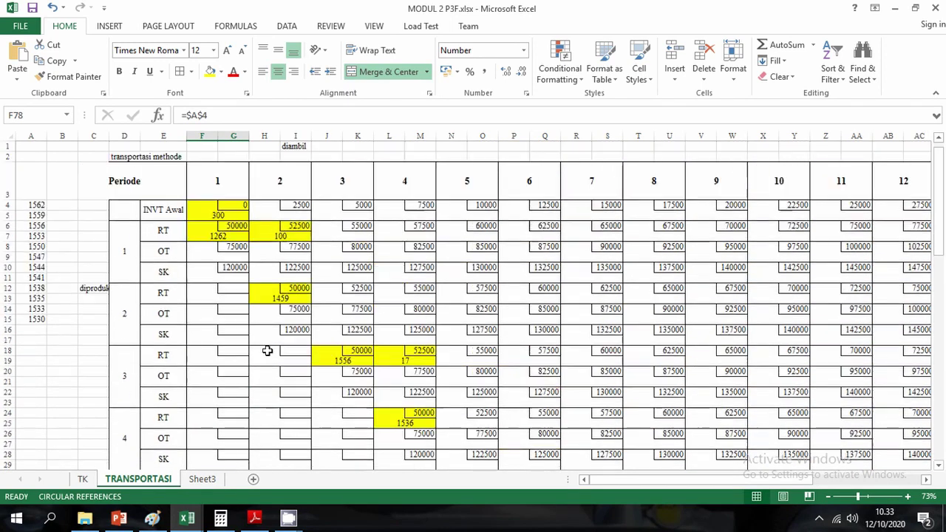
pyautogui.moveTo(602, 480); pyautogui.dragTo(719, 464)
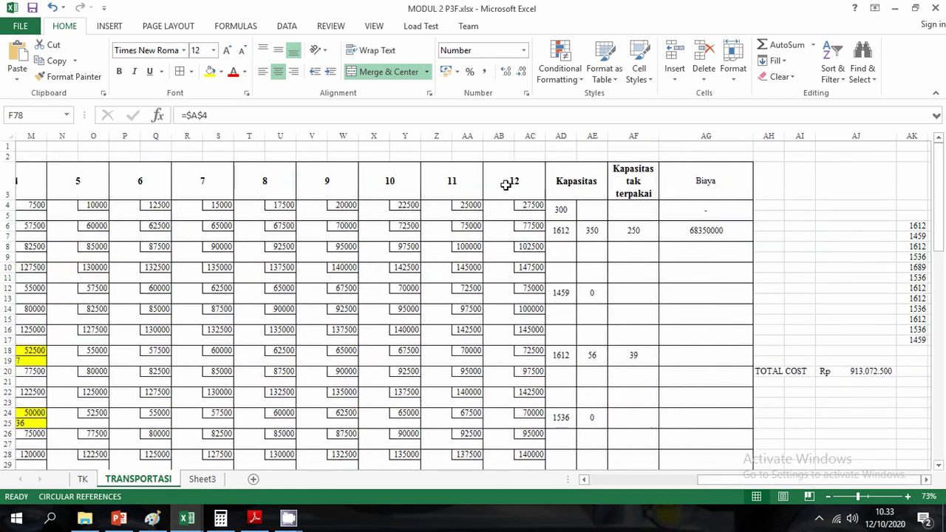
pyautogui.click(564, 232)
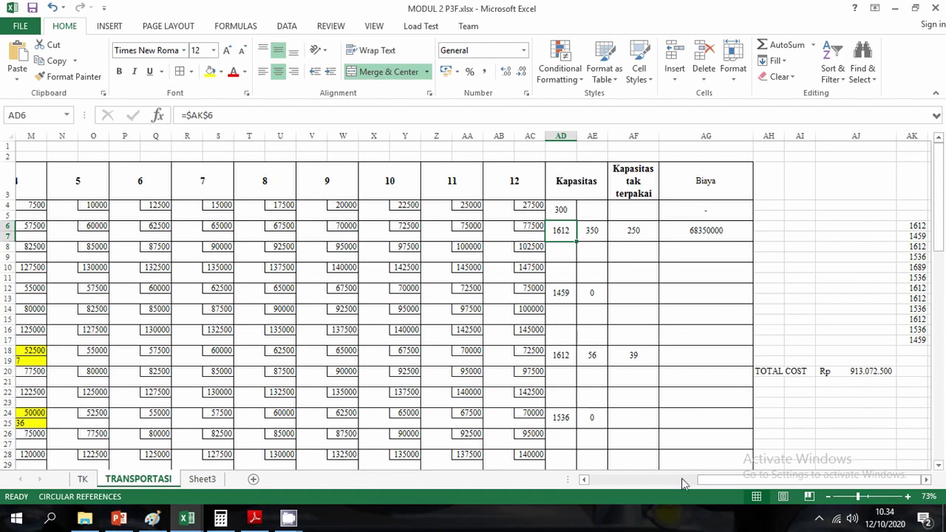
# Review the Demand row for all periods and inspect the period 1 RT allocation formula in F7.
pyautogui.moveTo(769, 484); pyautogui.dragTo(720, 481)
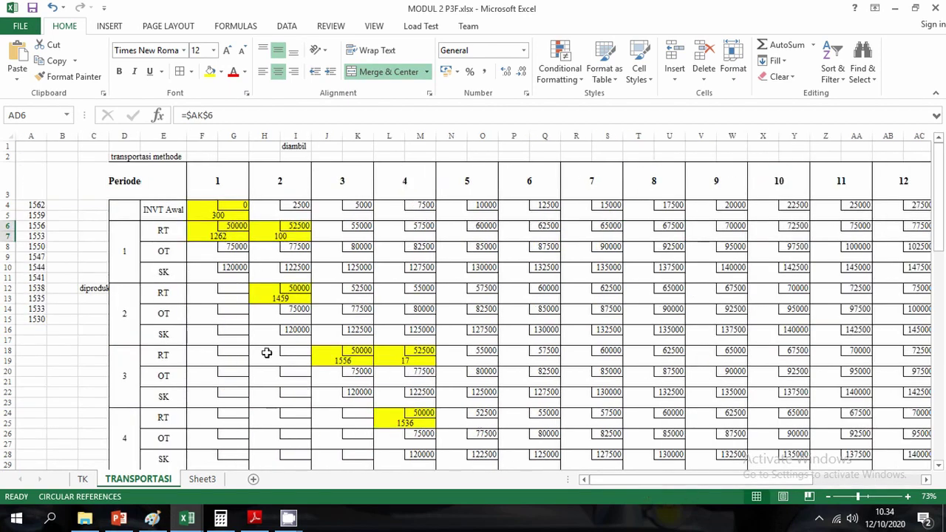
pyautogui.scroll(-6, 272, 354)
pyautogui.scroll(-11, 271, 354)
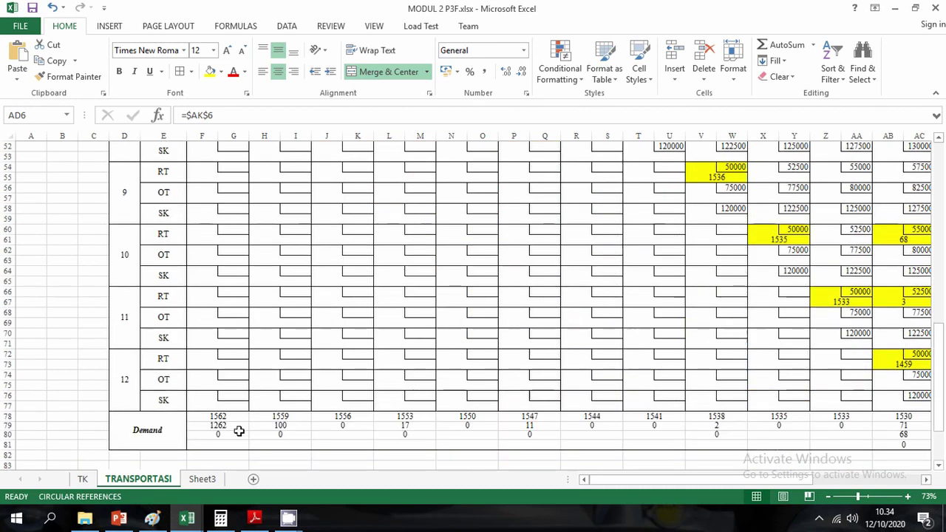
pyautogui.scroll(12, 244, 439)
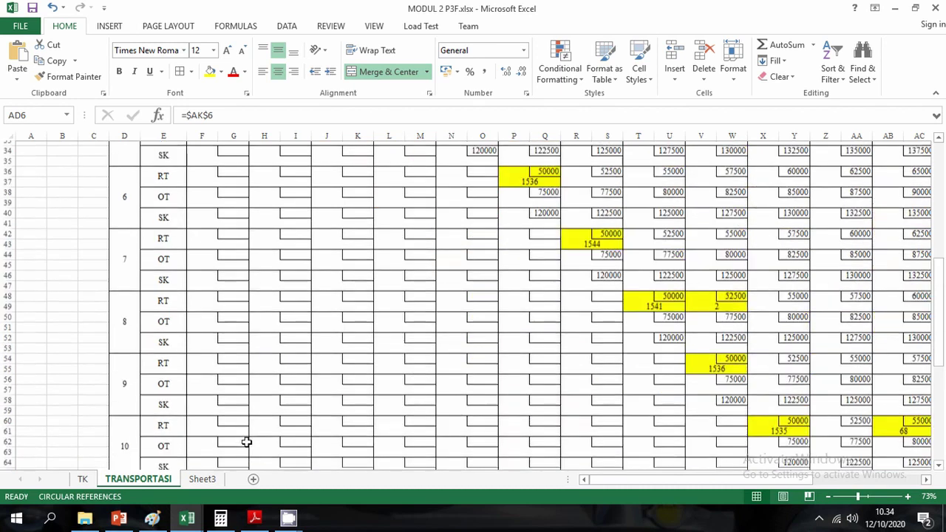
pyautogui.scroll(5, 246, 442)
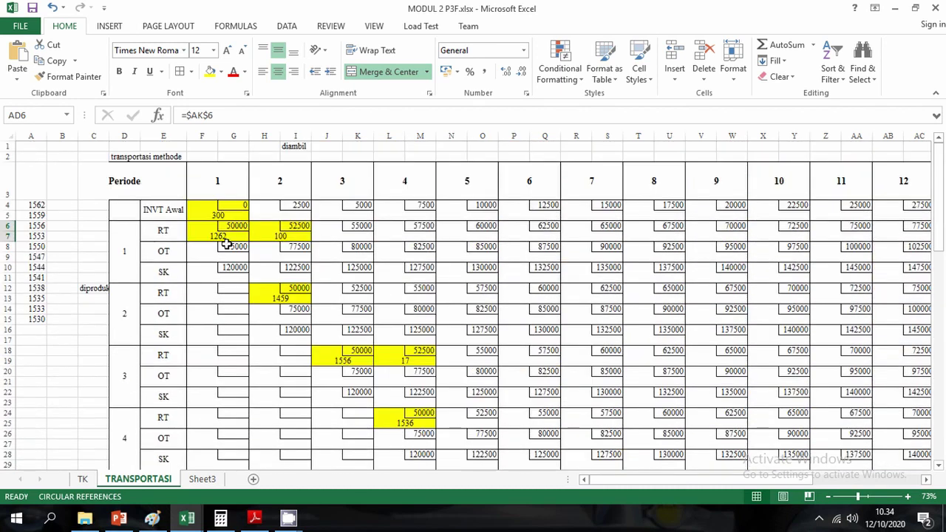
pyautogui.click(201, 236)
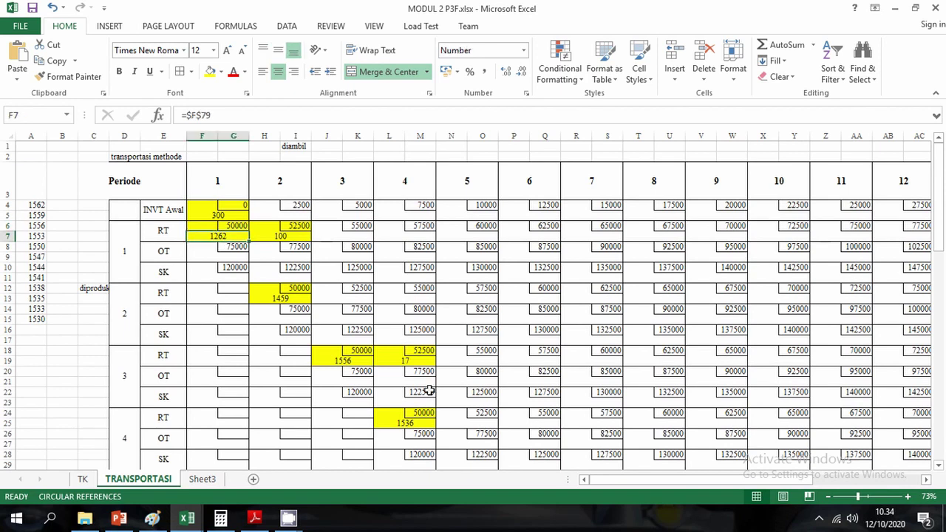
# Compare the period 1 RT capacity in AD6 with the period 1 demand at the foot of the table.
pyautogui.moveTo(595, 479); pyautogui.dragTo(725, 479)
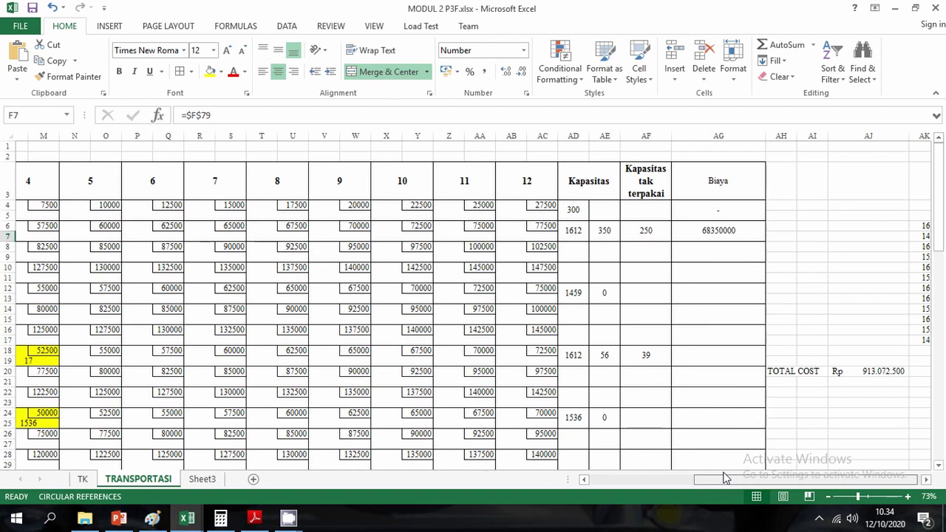
pyautogui.moveTo(725, 479); pyautogui.dragTo(729, 479)
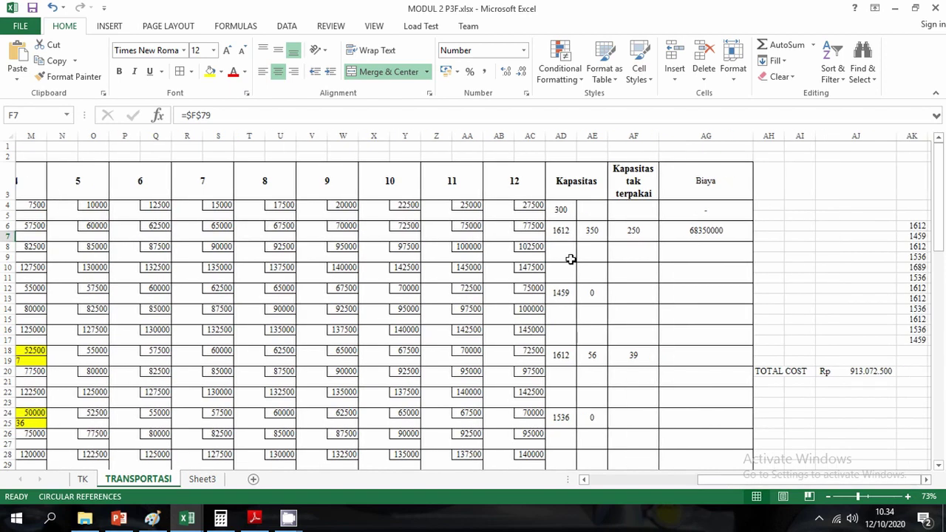
pyautogui.click(570, 235)
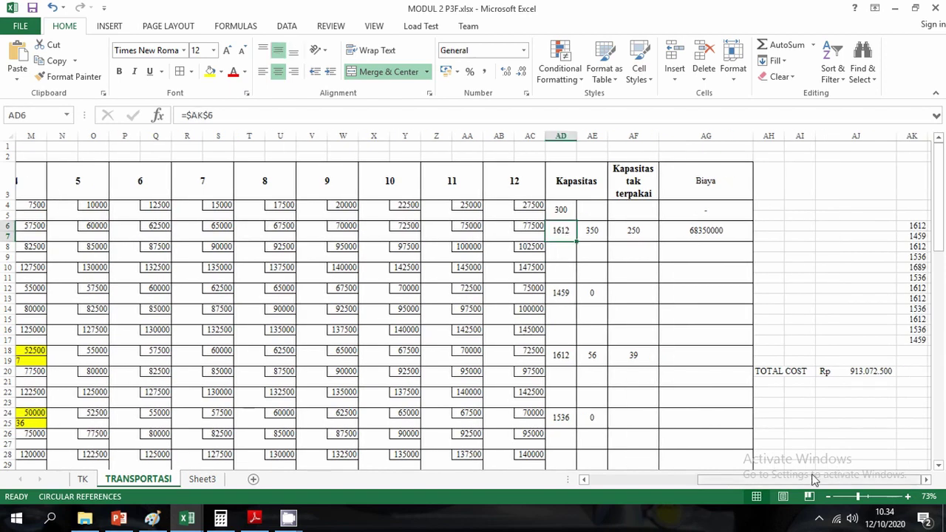
pyautogui.moveTo(813, 481); pyautogui.dragTo(642, 482)
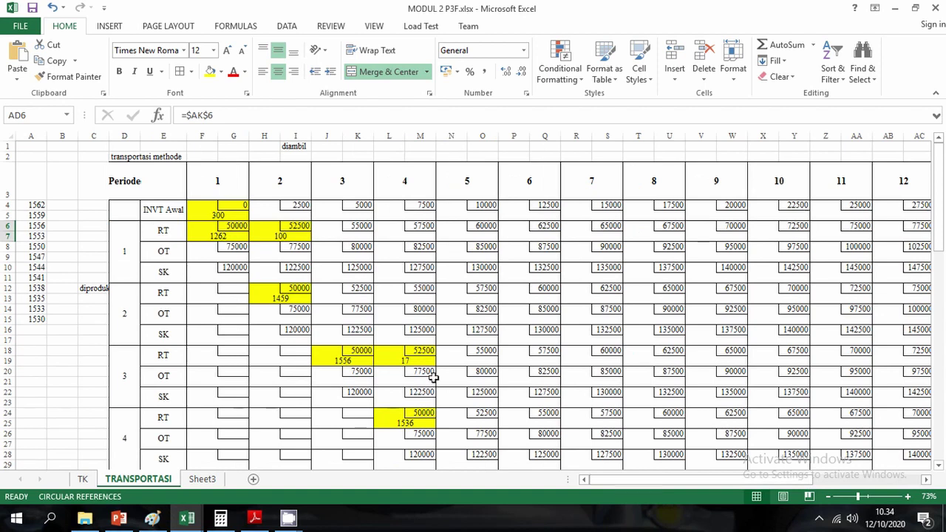
pyautogui.scroll(-6, 391, 395)
pyautogui.scroll(-12, 391, 395)
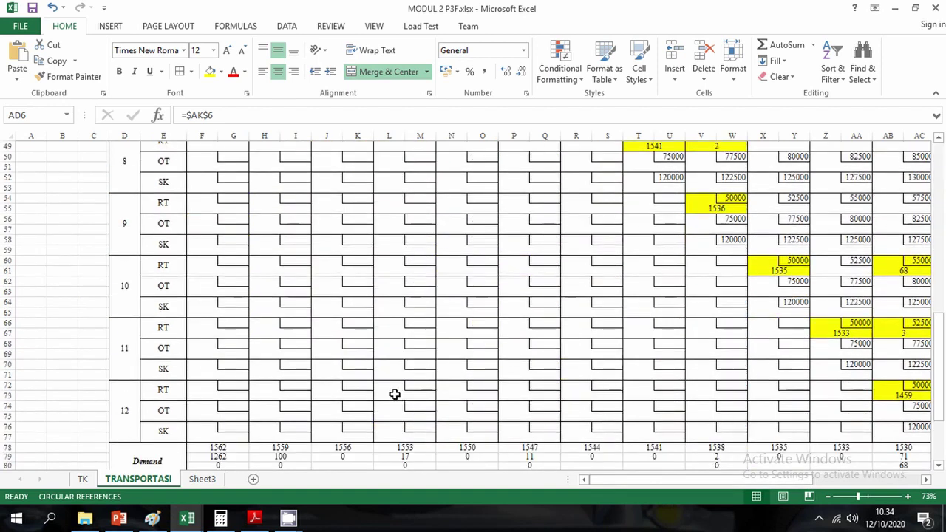
pyautogui.scroll(12, 394, 395)
pyautogui.scroll(6, 394, 395)
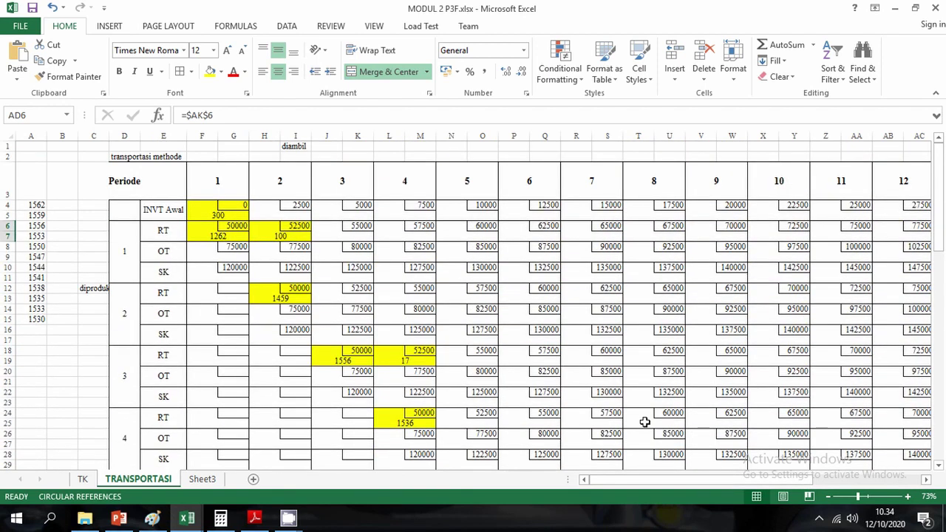
# Examine the initial inventory capacity in AD4 and trace the F7 allocation to the remaining-demand formula in F79.
pyautogui.moveTo(635, 480); pyautogui.dragTo(786, 478)
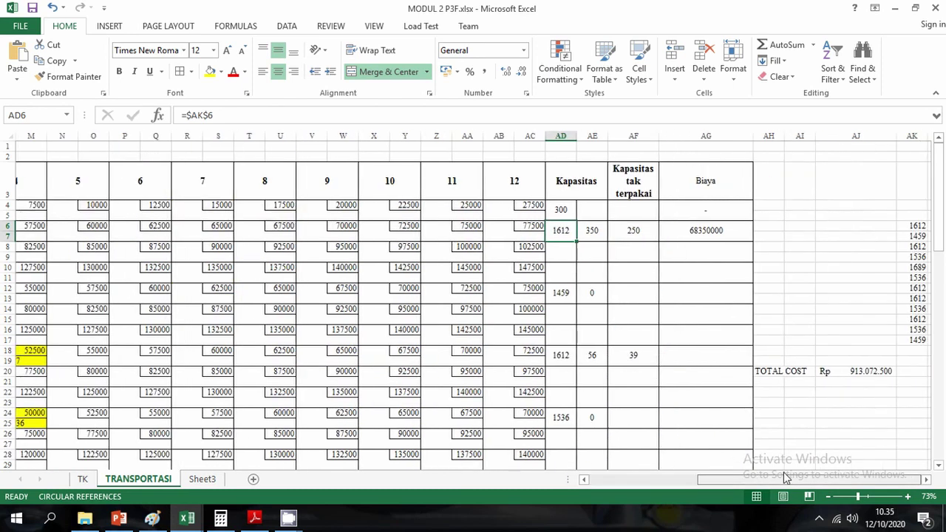
pyautogui.click(562, 210)
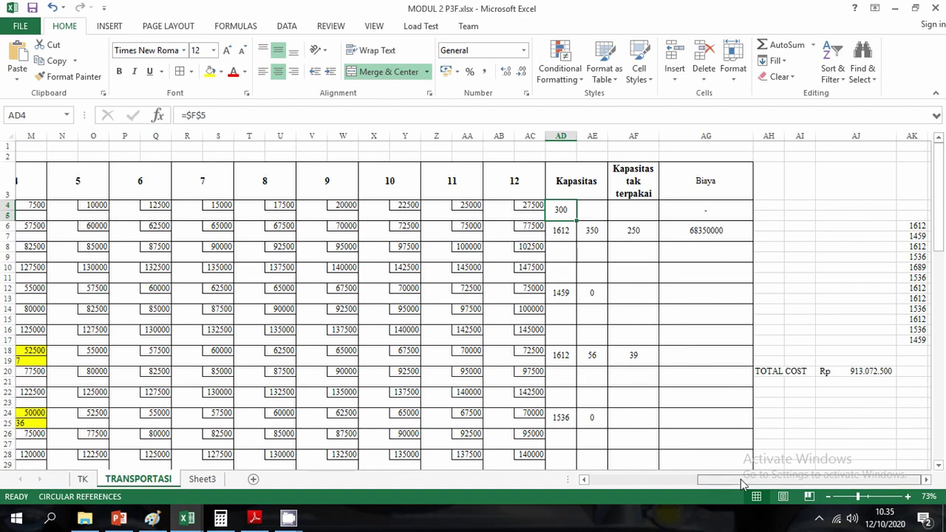
pyautogui.moveTo(741, 479); pyautogui.dragTo(591, 479)
pyautogui.click(224, 236)
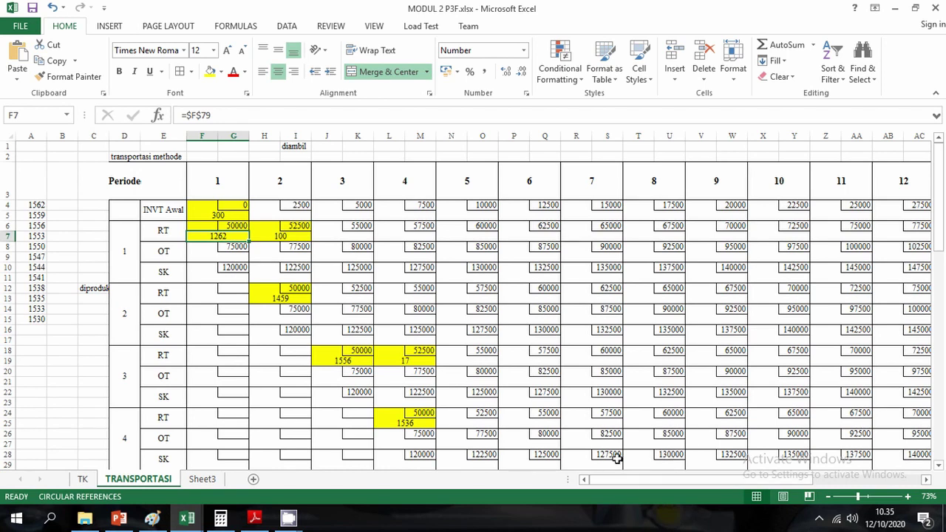
pyautogui.scroll(-17, 236, 423)
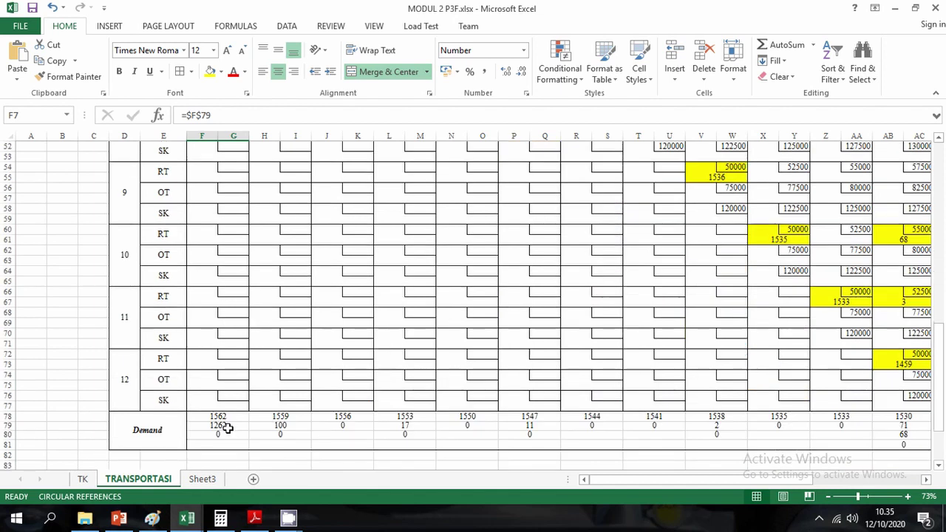
pyautogui.click(219, 427)
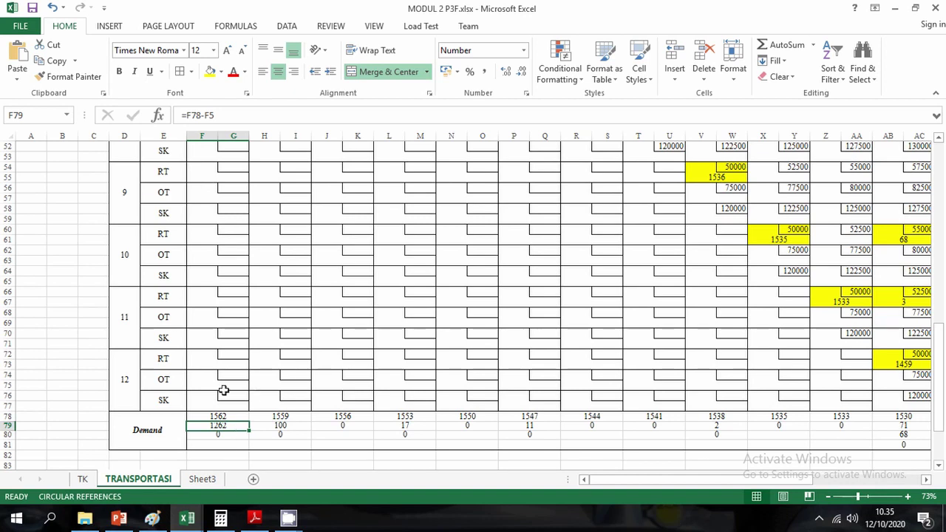
pyautogui.scroll(13, 222, 386)
pyautogui.scroll(4, 237, 321)
pyautogui.click(222, 236)
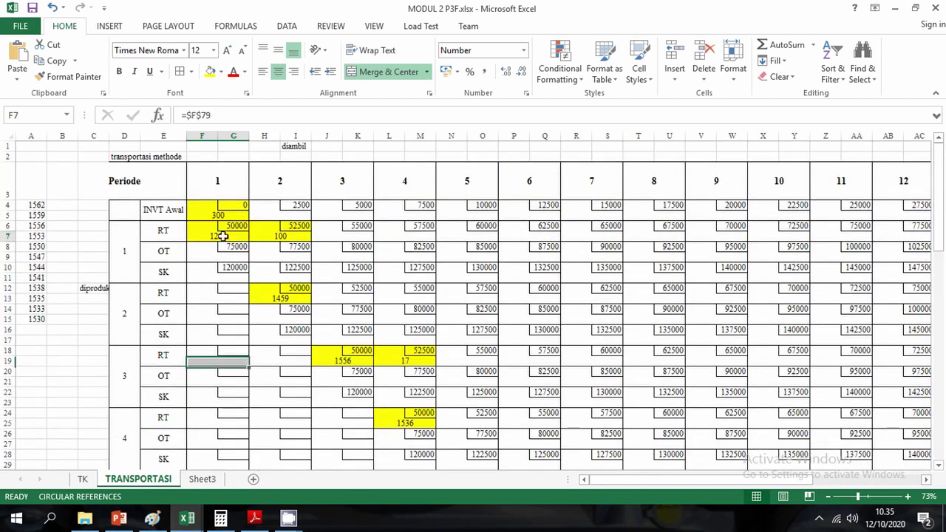
# Examine the period 1 RT capacity in AD6 and the remaining-capacity formula in AE6.
pyautogui.moveTo(637, 485); pyautogui.dragTo(711, 486)
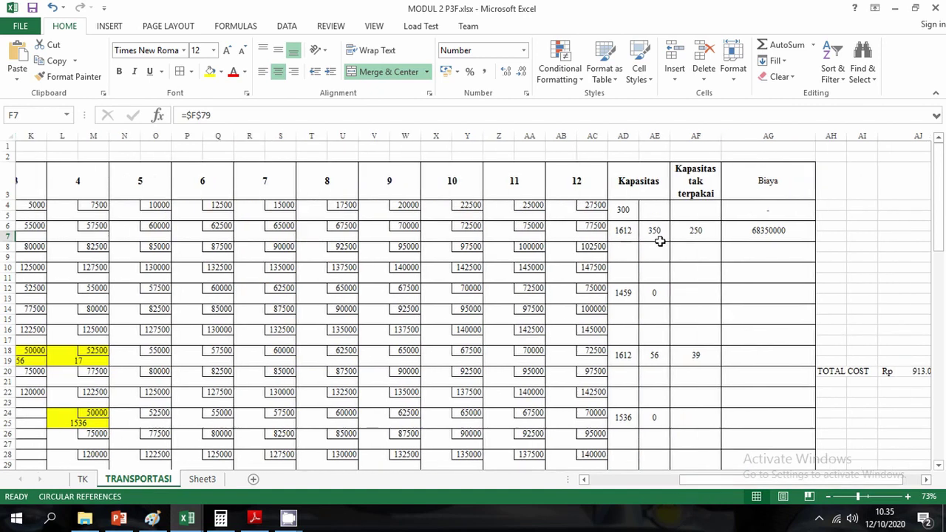
pyautogui.click(624, 230)
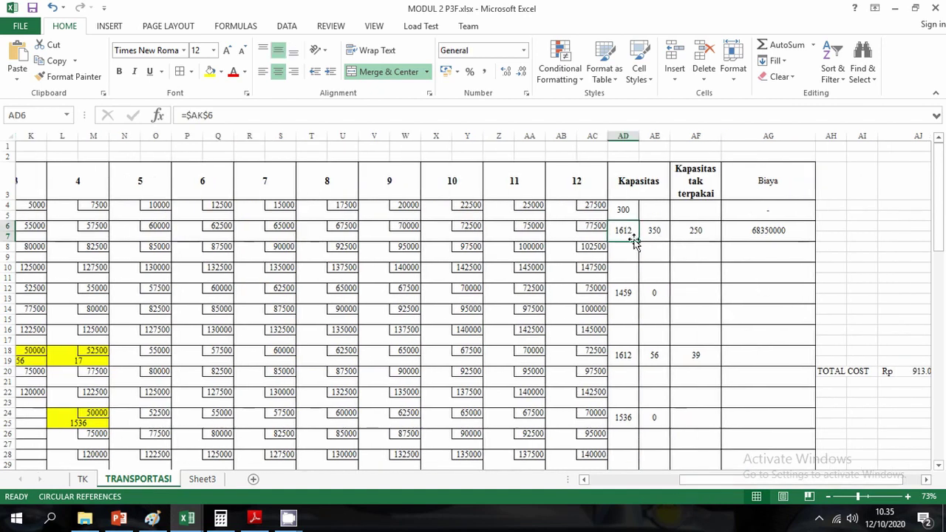
pyautogui.click(657, 231)
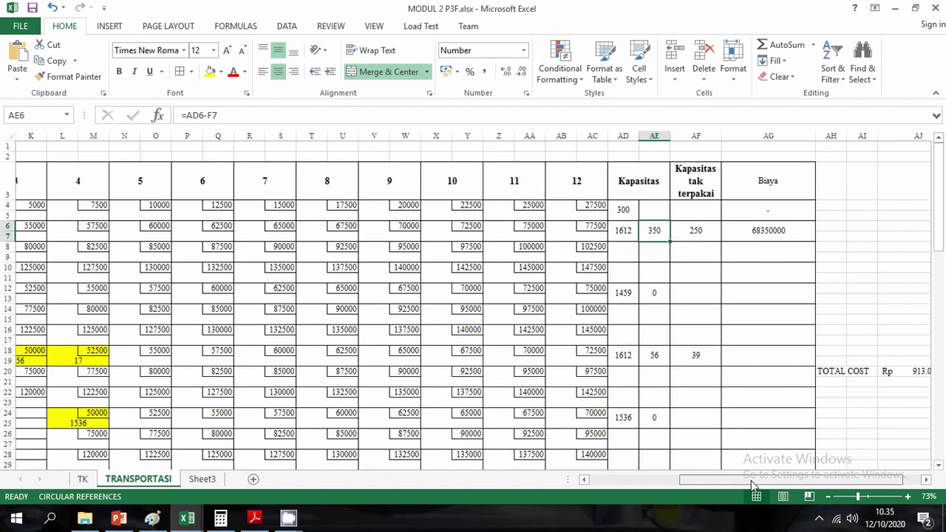
# Inspect the period 2 RT allocations in H7 and H13 and the overtime unit cost in I14.
pyautogui.click(635, 479)
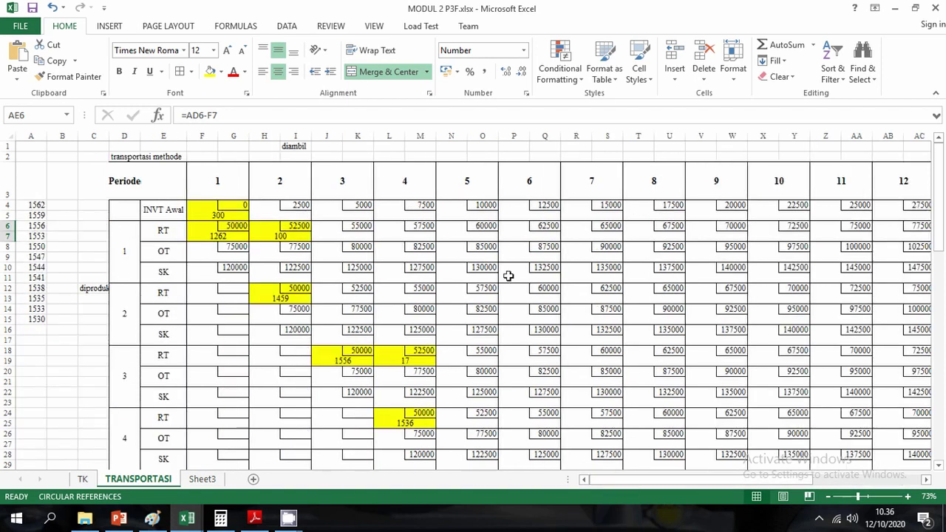
pyautogui.click(295, 236)
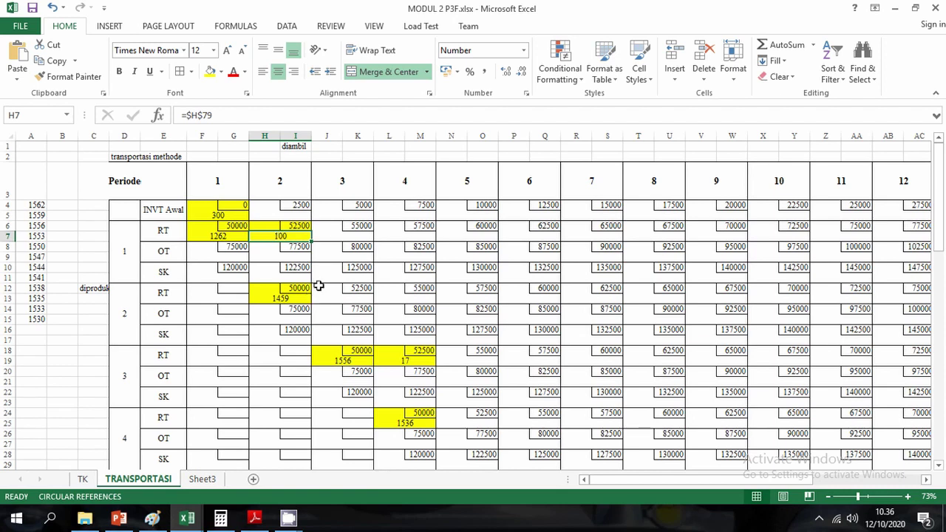
pyautogui.click(306, 311)
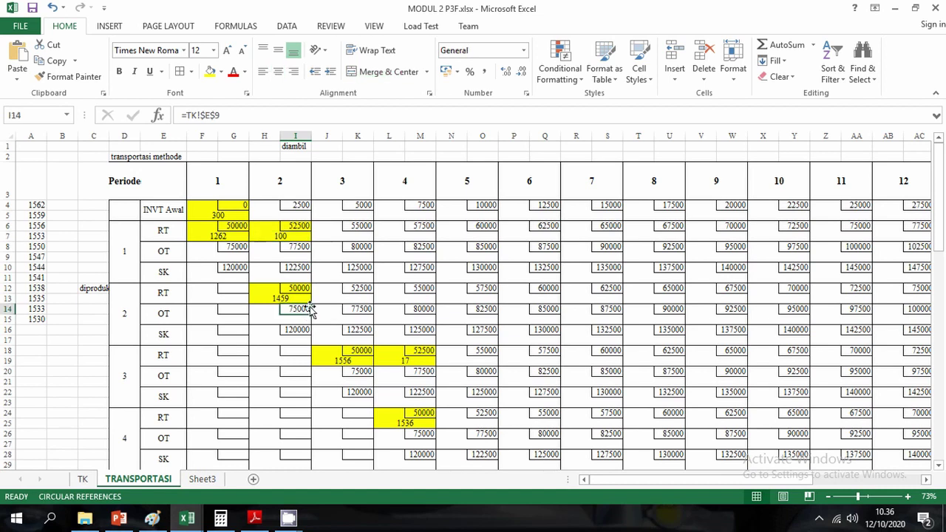
pyautogui.click(288, 298)
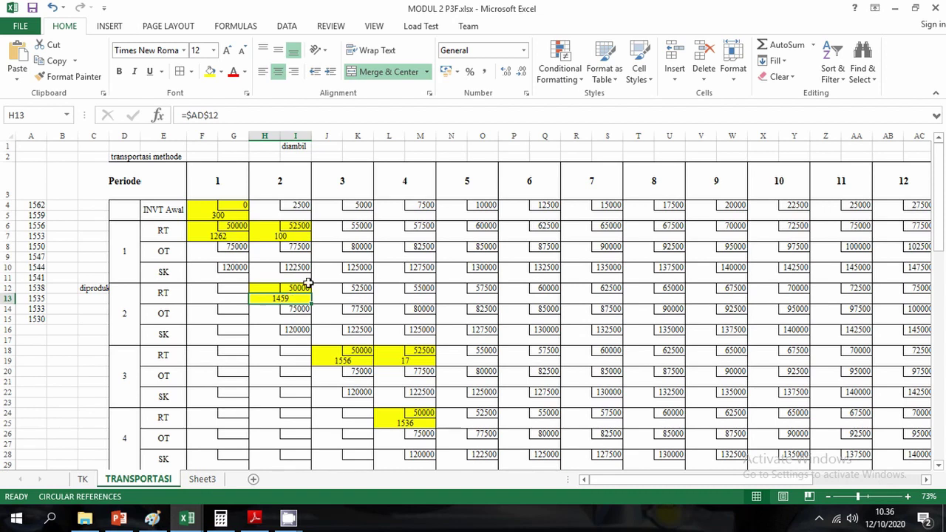
# Compare the period 2 allocation from period 1 RT in H7 and its unit cost in I6 with the period 2 RT allocation in H13.
pyautogui.click(283, 236)
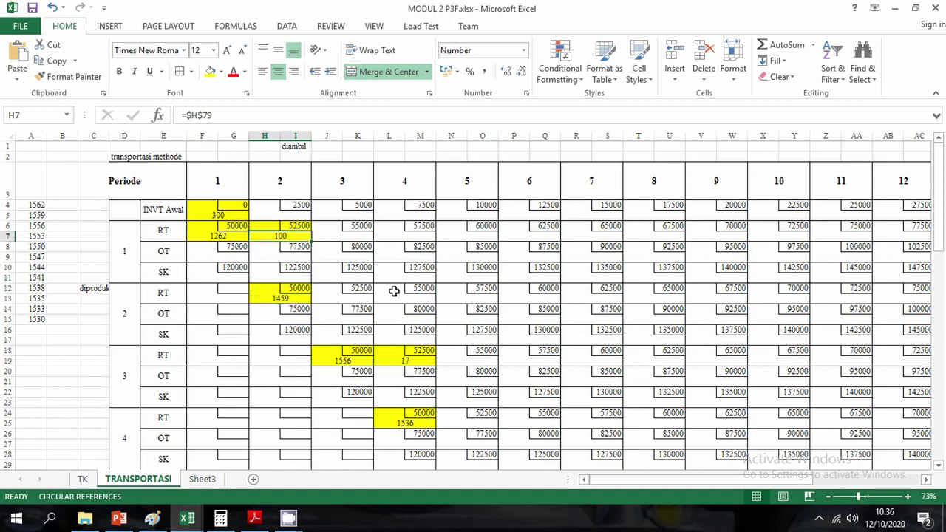
pyautogui.click(306, 224)
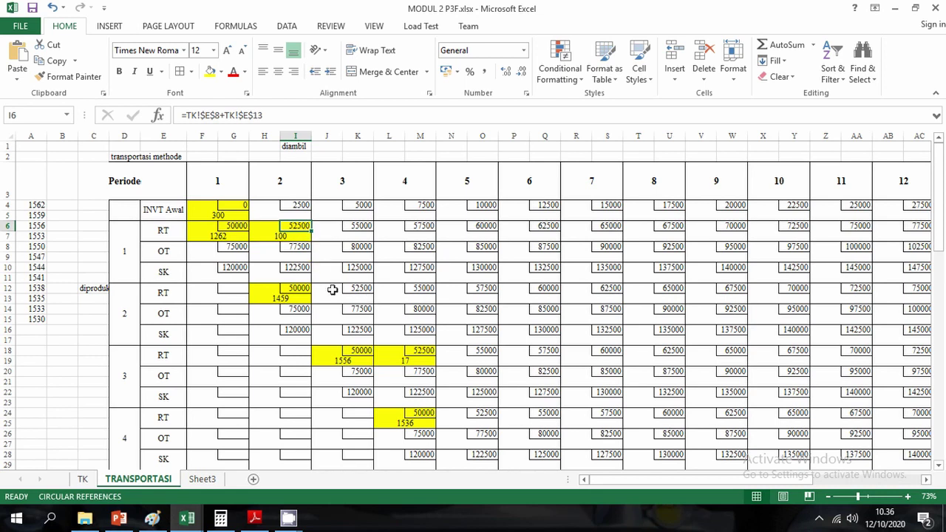
pyautogui.click(353, 301)
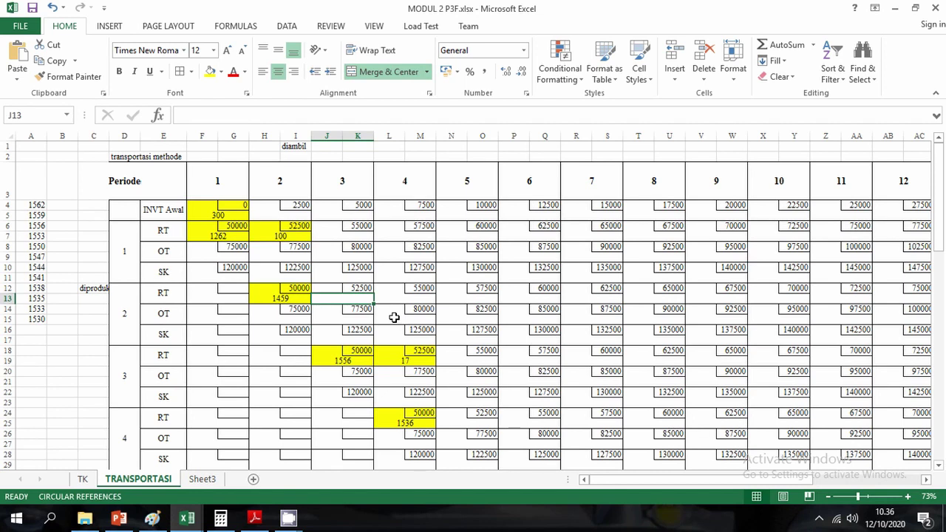
pyautogui.click(349, 360)
pyautogui.click(288, 298)
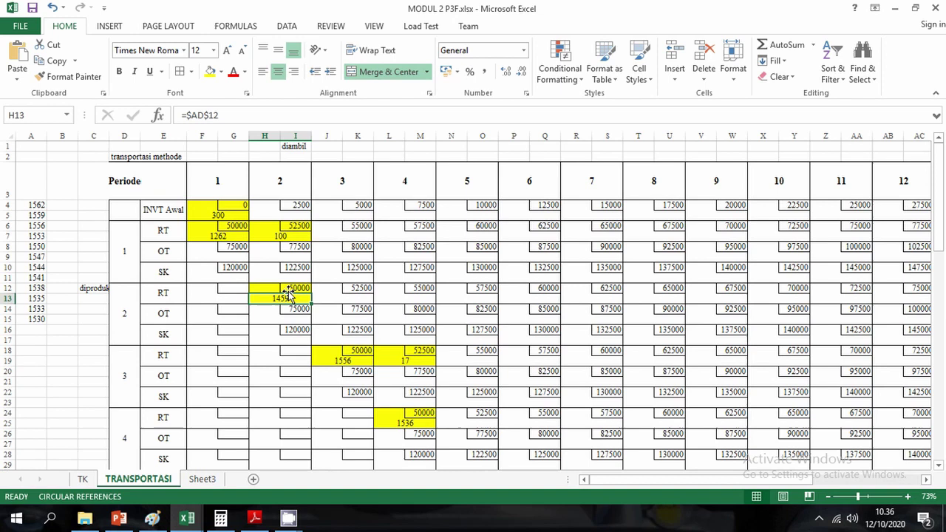
pyautogui.click(290, 235)
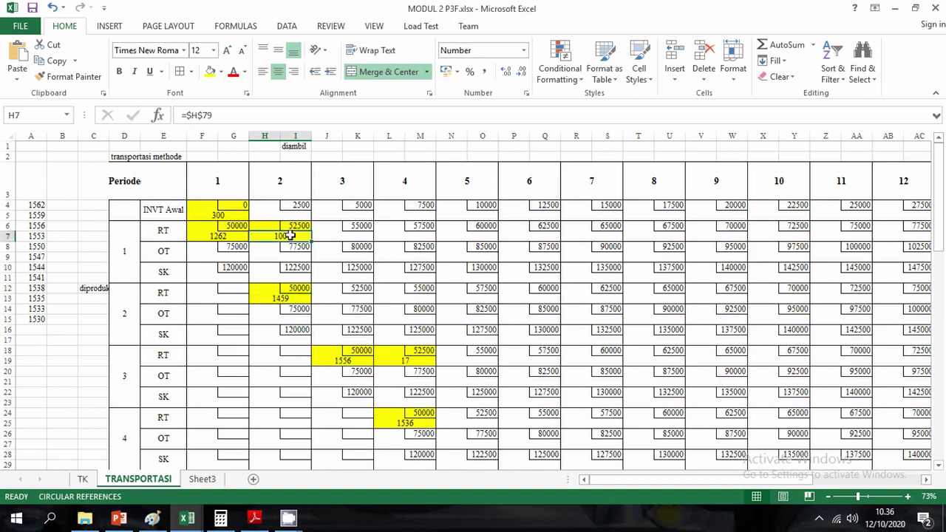
# Check the remaining period 1 RT capacity formula in AE6 against the period 2 demand in H78.
pyautogui.moveTo(669, 479); pyautogui.dragTo(786, 473)
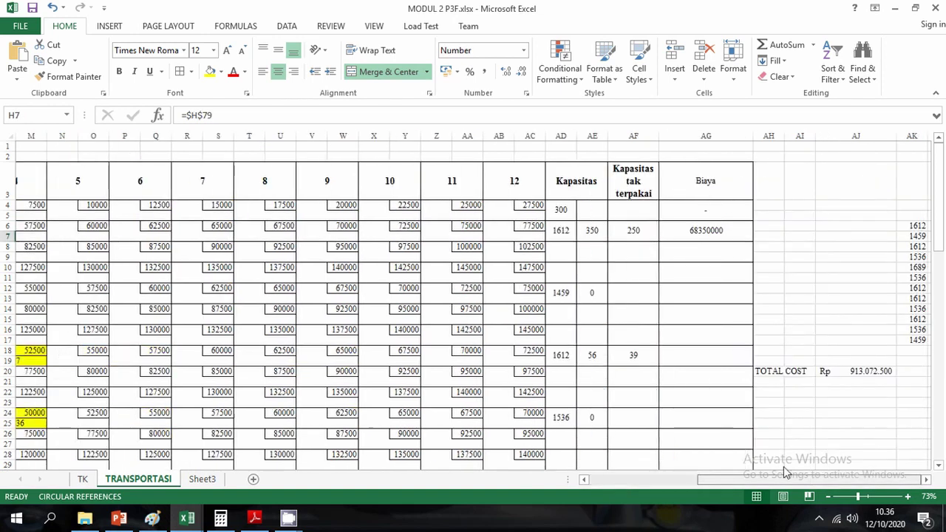
pyautogui.click(593, 230)
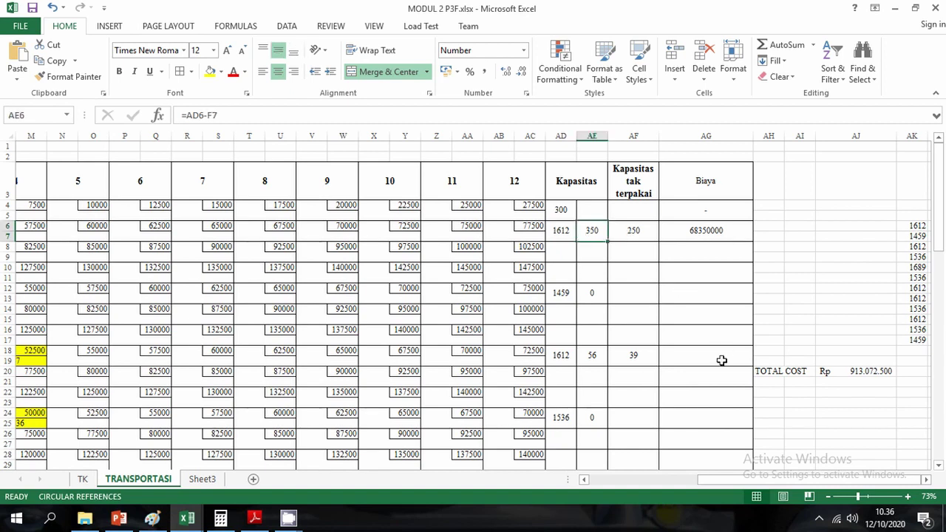
pyautogui.moveTo(709, 481); pyautogui.dragTo(553, 463)
pyautogui.scroll(-15, 312, 293)
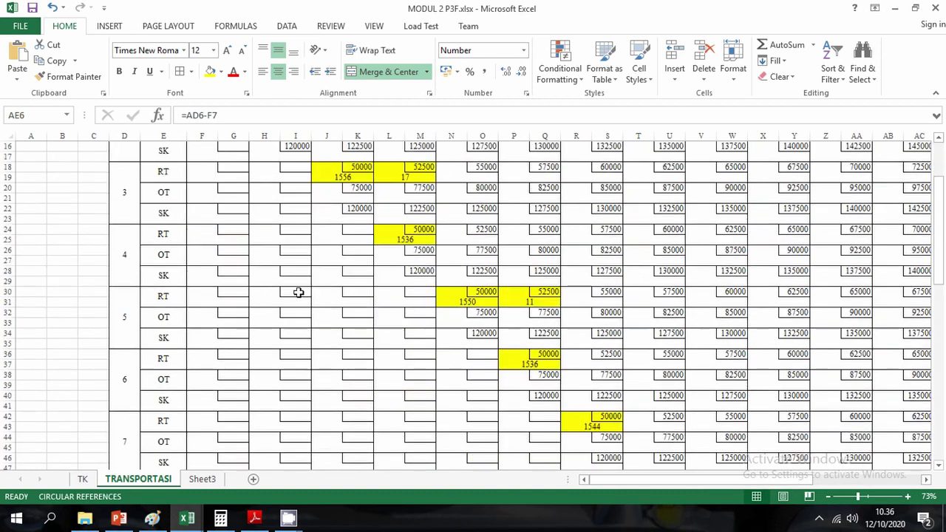
pyautogui.scroll(-5, 298, 292)
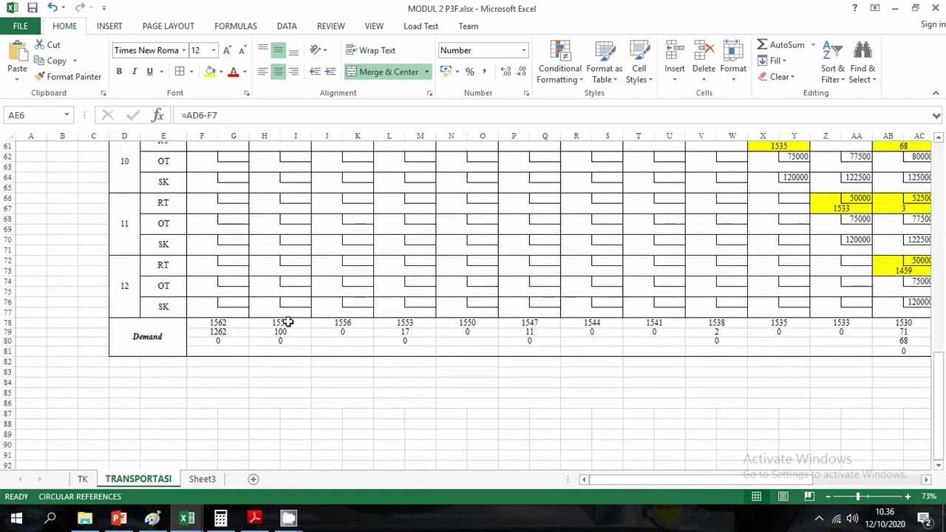
pyautogui.click(288, 323)
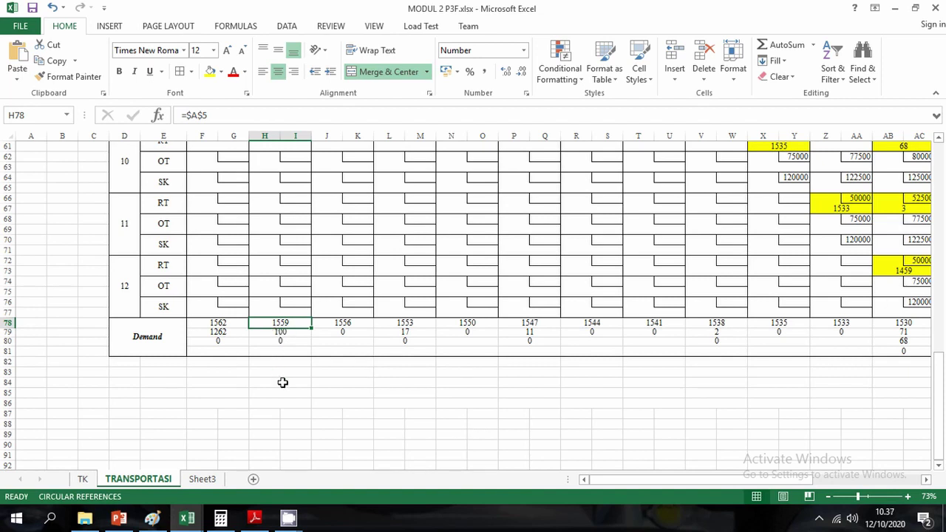
# Compare the period 2 RT capacity in AD12 with the period 2 allocations in H13 and H7.
pyautogui.scroll(18, 282, 382)
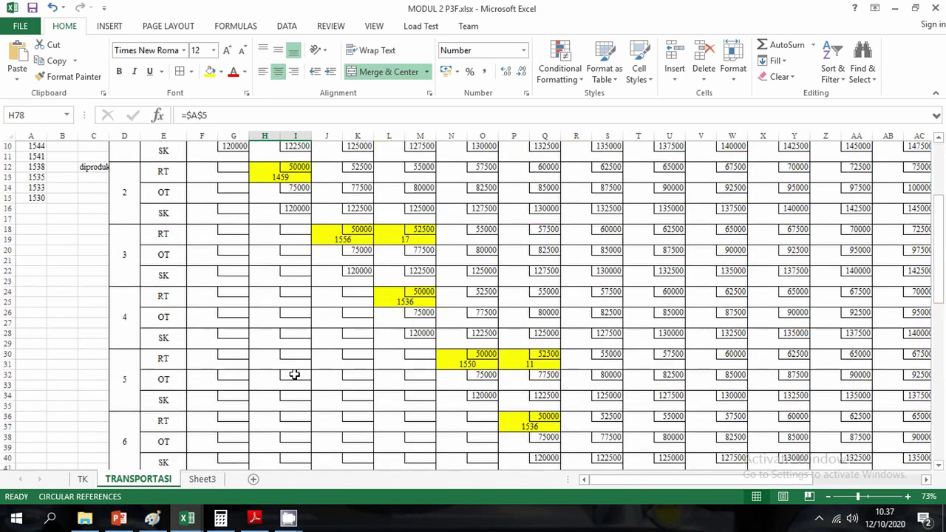
pyautogui.moveTo(634, 482); pyautogui.dragTo(715, 478)
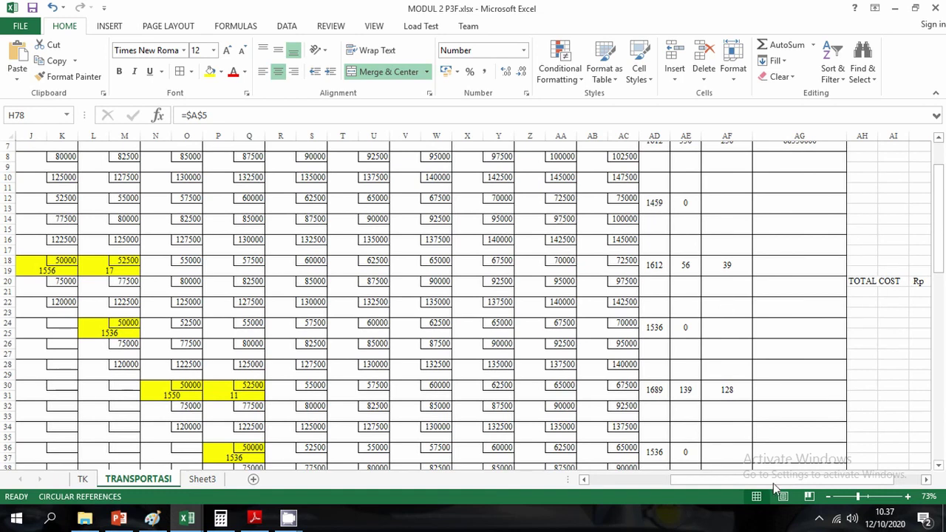
pyautogui.moveTo(773, 483); pyautogui.dragTo(768, 482)
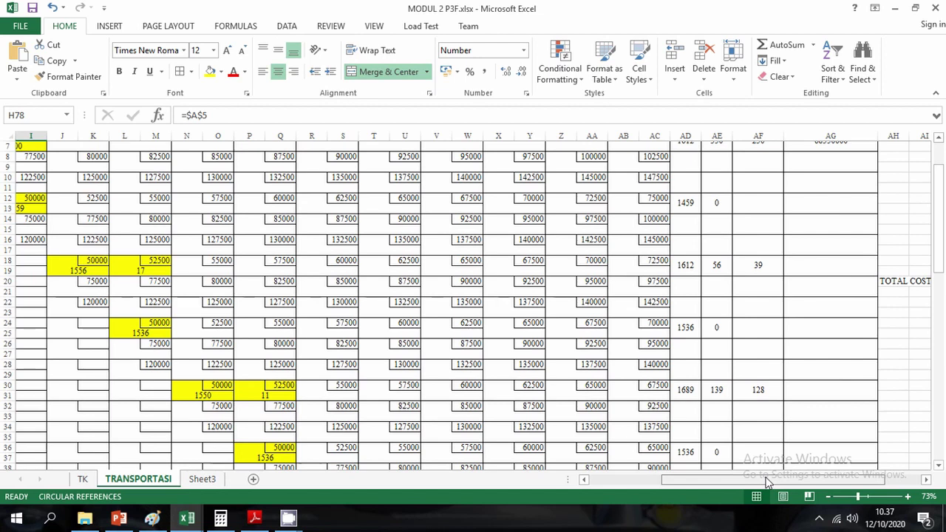
pyautogui.moveTo(767, 482); pyautogui.dragTo(694, 482)
pyautogui.scroll(-4, 693, 482)
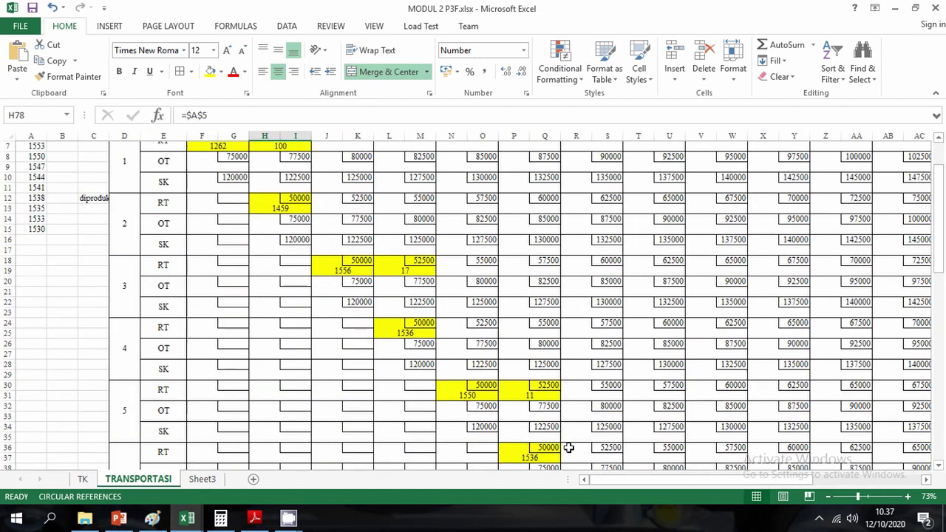
pyautogui.scroll(-8, 301, 326)
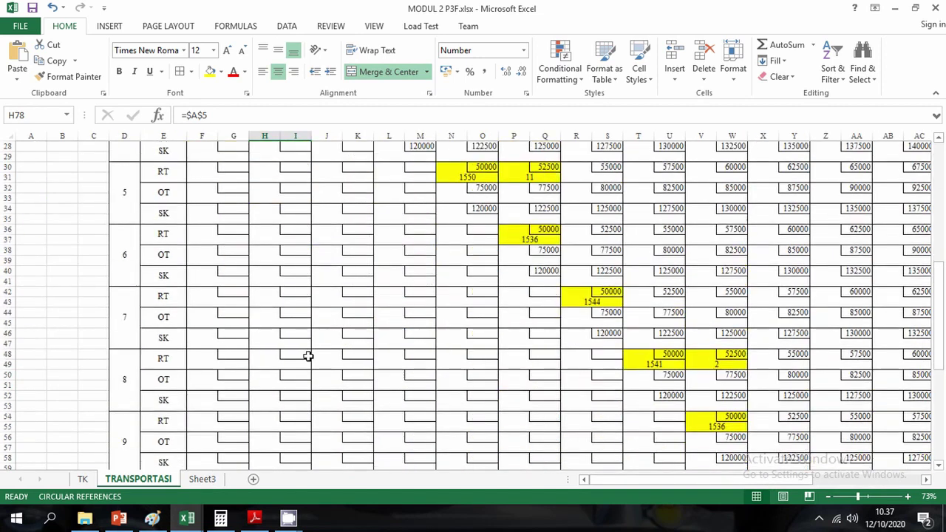
pyautogui.scroll(15, 296, 348)
pyautogui.click(275, 302)
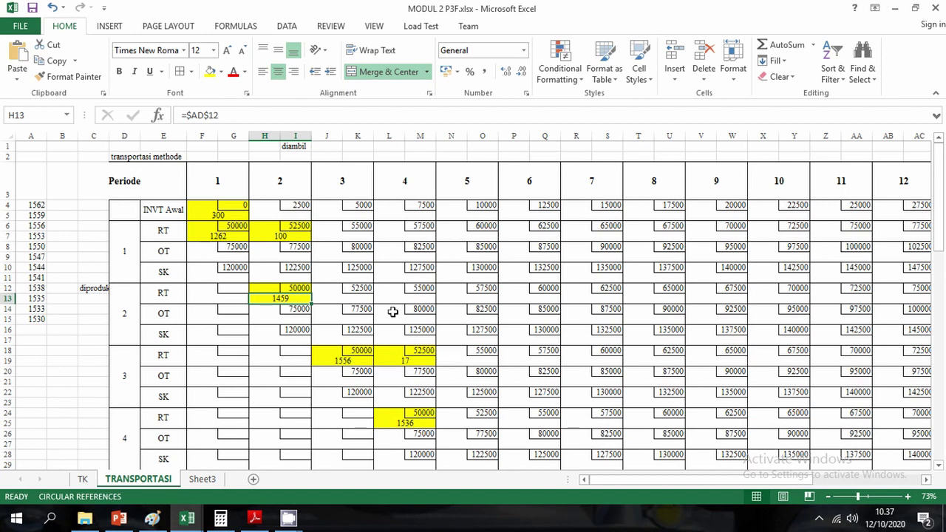
pyautogui.click(299, 236)
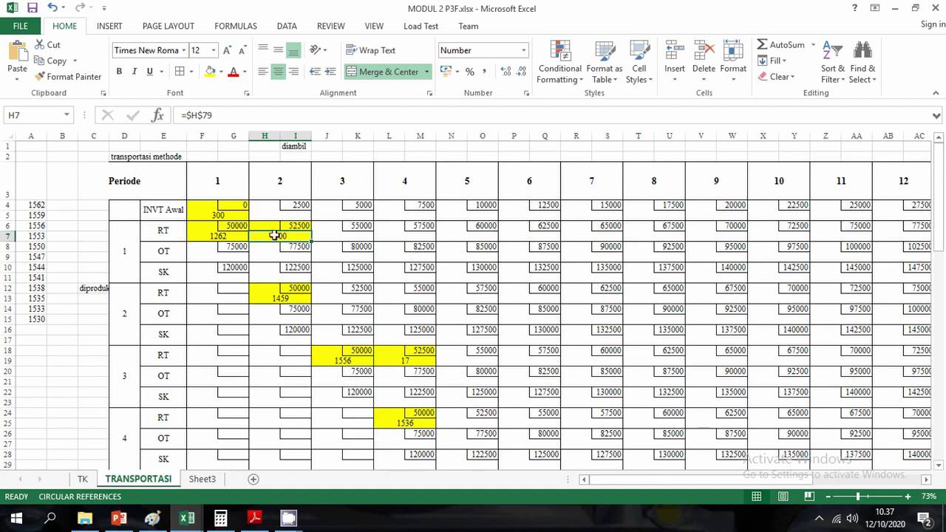
# Trace the remaining period 1 RT capacity in AE6 and the H7 allocation to the unused-capacity formula in AF6.
pyautogui.moveTo(639, 479); pyautogui.dragTo(746, 479)
pyautogui.click(593, 231)
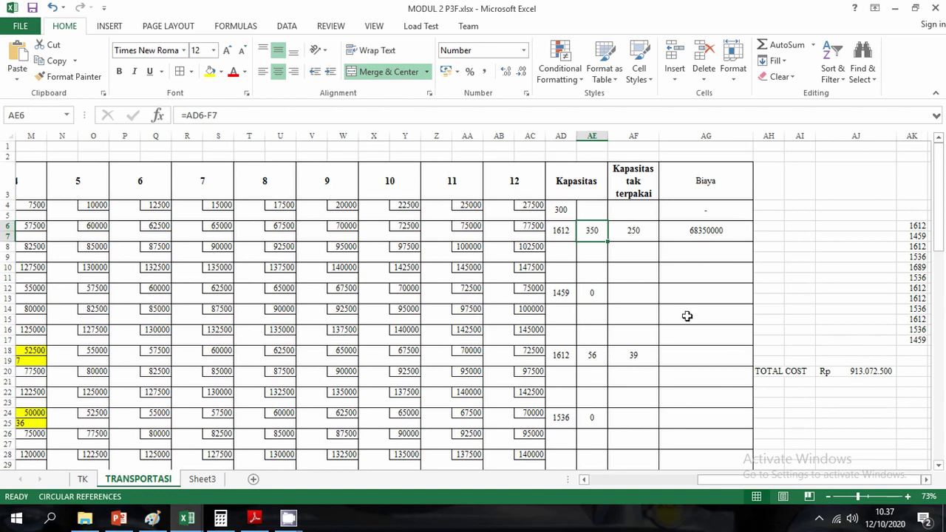
pyautogui.moveTo(746, 484)
pyautogui.mouseDown()
pyautogui.moveTo(591, 482)
pyautogui.moveTo(750, 480)
pyautogui.mouseUp()
pyautogui.click(274, 236)
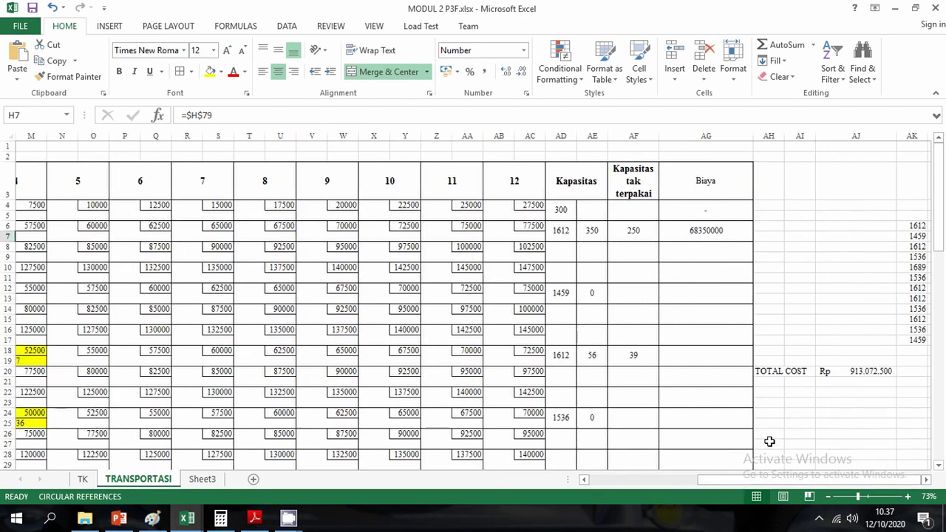
pyautogui.click(634, 231)
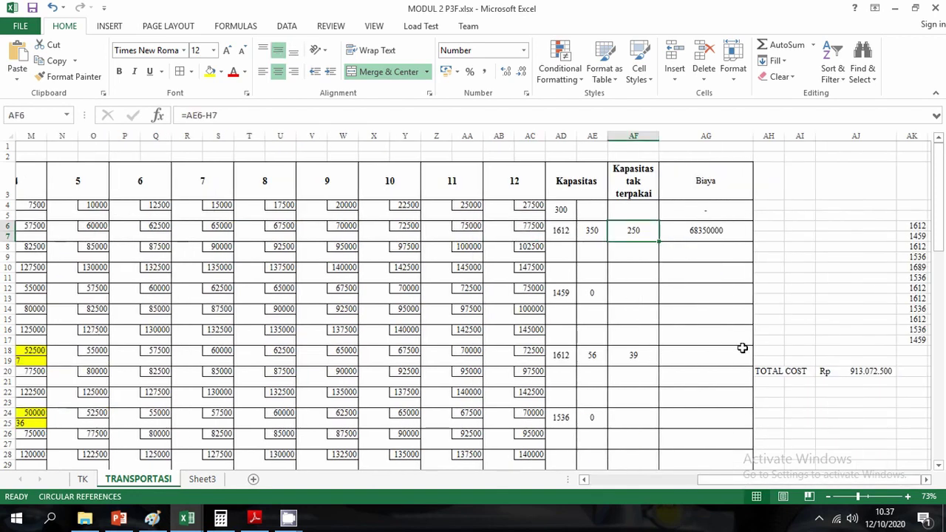
# Examine the period 2 RT capacity in AD12 and the remaining-capacity formula in AE12.
pyautogui.click(562, 294)
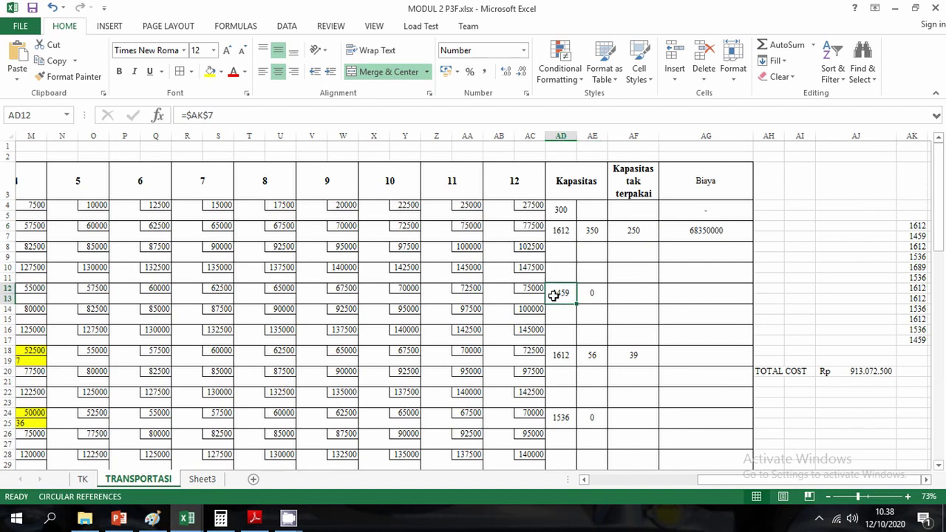
pyautogui.keyDown('shift'); pyautogui.click(582, 296); pyautogui.keyUp('shift')
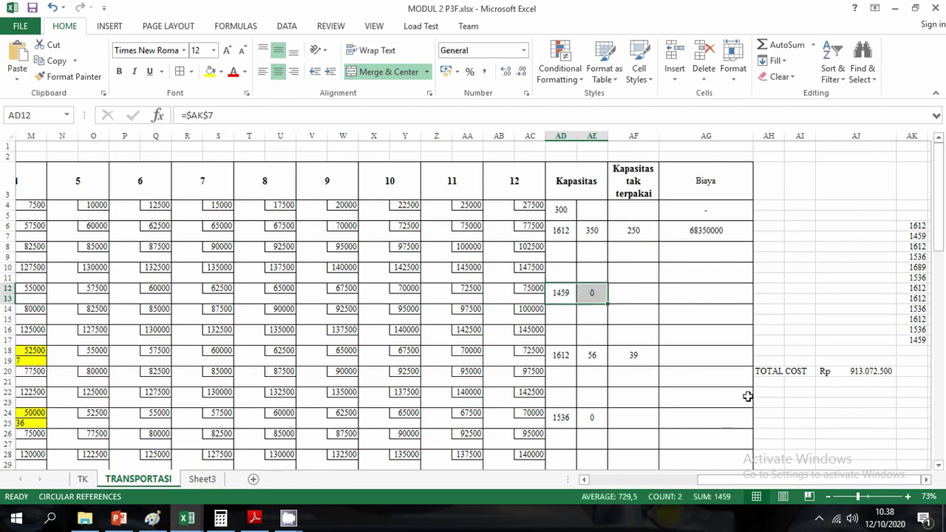
pyautogui.click(593, 292)
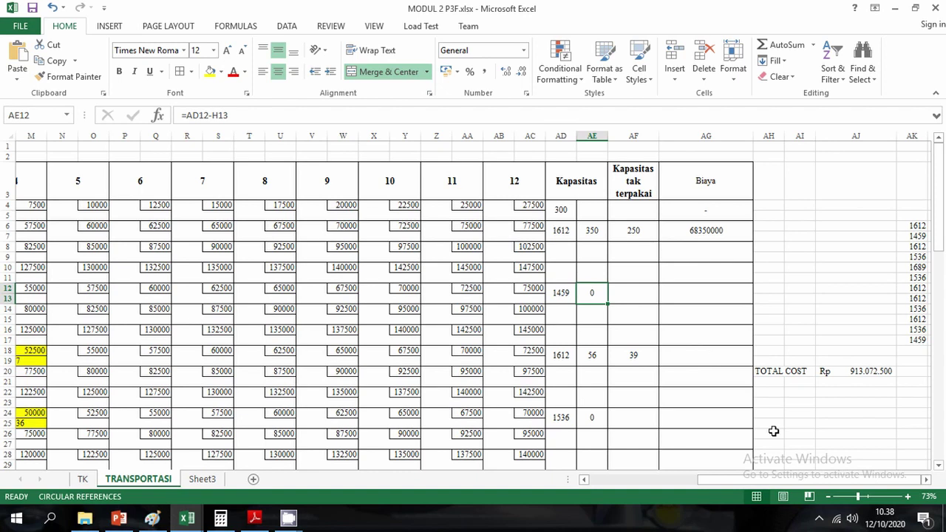
# Trace the period 3 RT allocation in J19 to the period 3 demand in J78 at the foot of the table.
pyautogui.moveTo(717, 480); pyautogui.dragTo(669, 482)
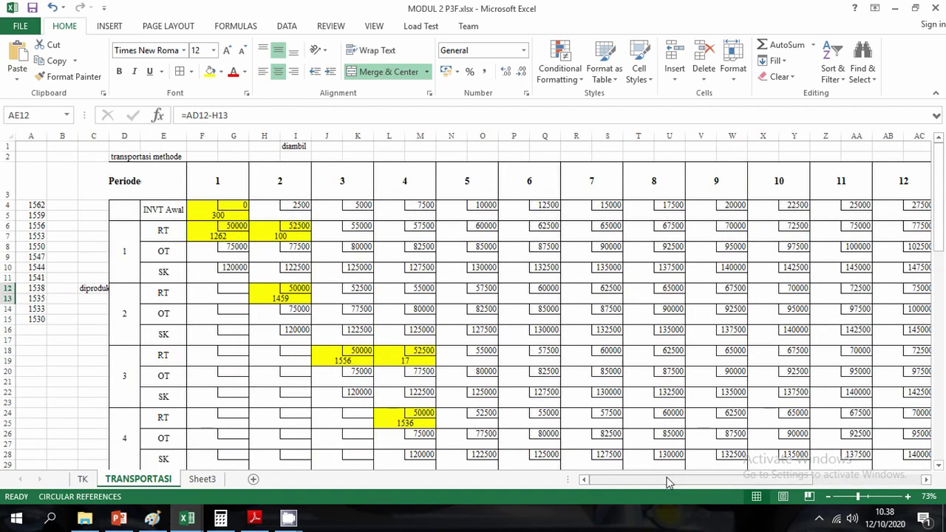
pyautogui.scroll(-2, 363, 353)
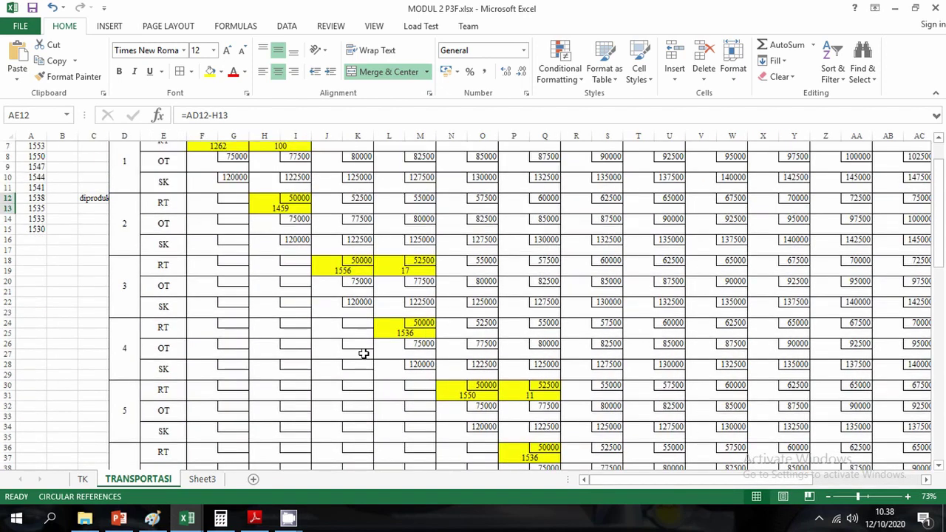
pyautogui.click(338, 272)
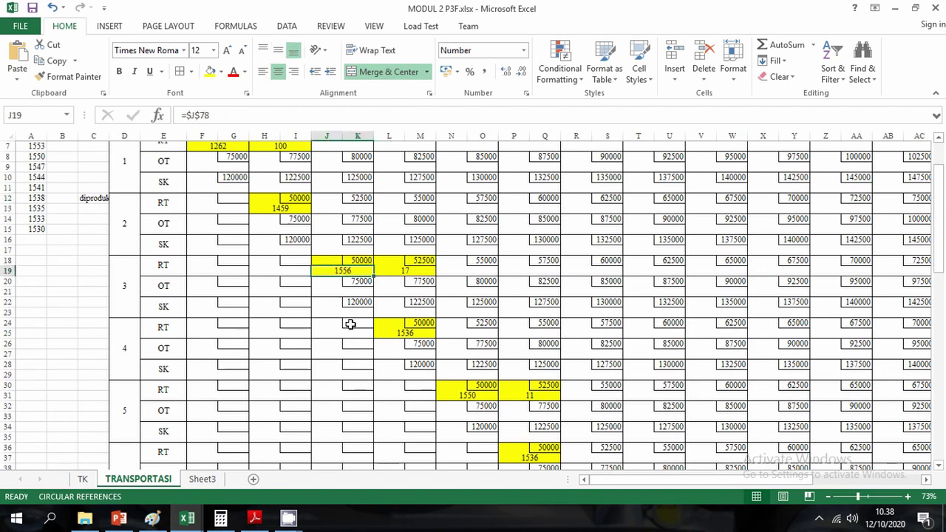
pyautogui.scroll(-13, 334, 327)
pyautogui.scroll(-5, 334, 326)
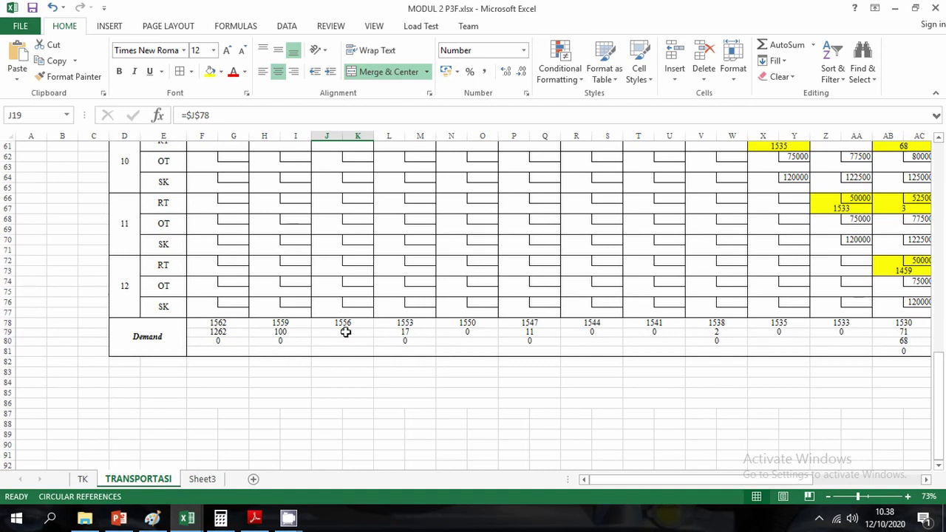
pyautogui.scroll(17, 353, 336)
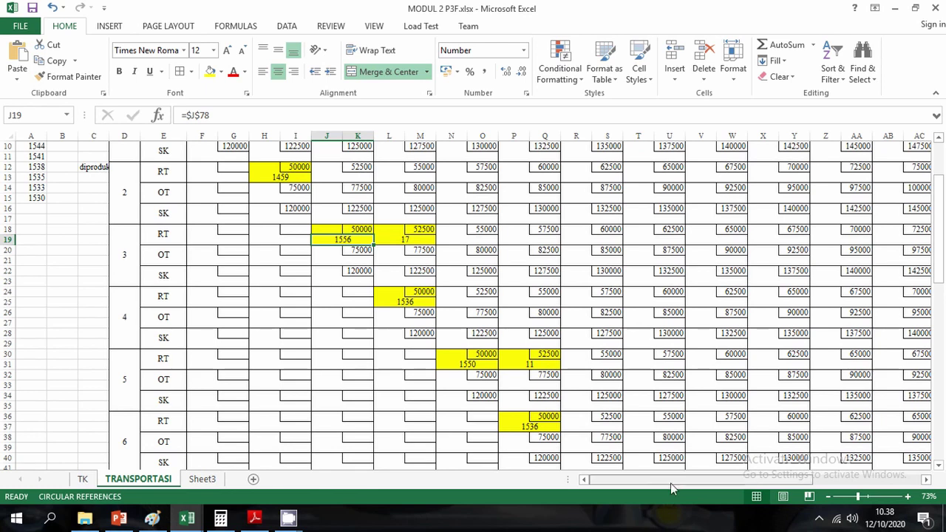
# Examine the remaining period 3 RT capacity formula in AE18 together with the J19 allocation it subtracts.
pyautogui.moveTo(671, 483); pyautogui.dragTo(753, 493)
pyautogui.click(695, 237)
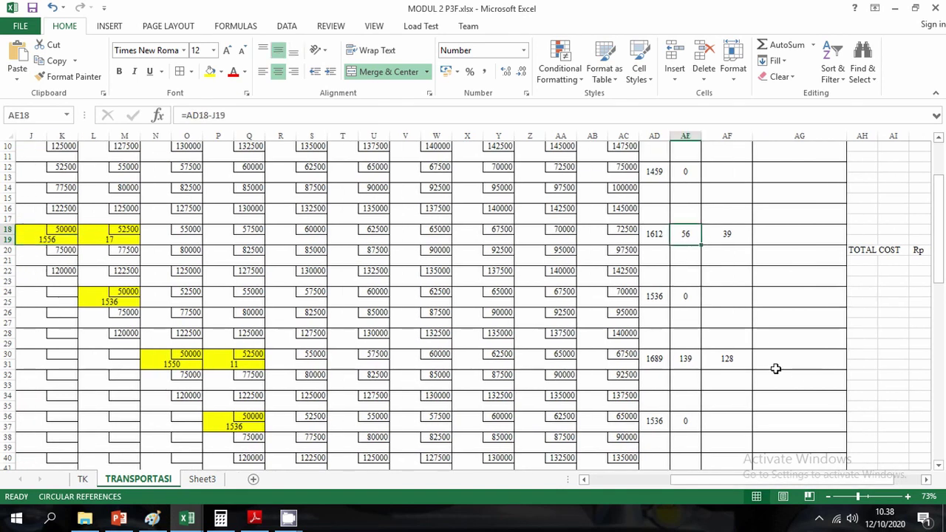
pyautogui.click(44, 240)
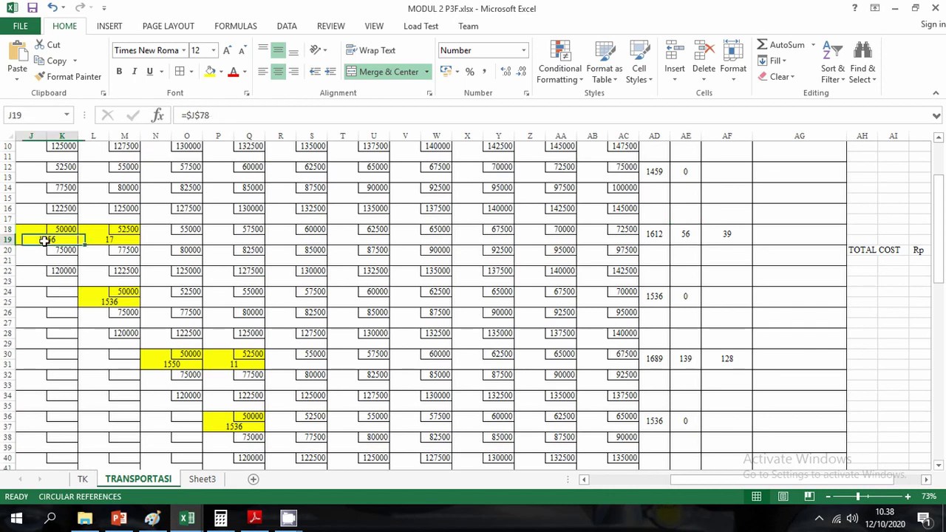
pyautogui.click(685, 234)
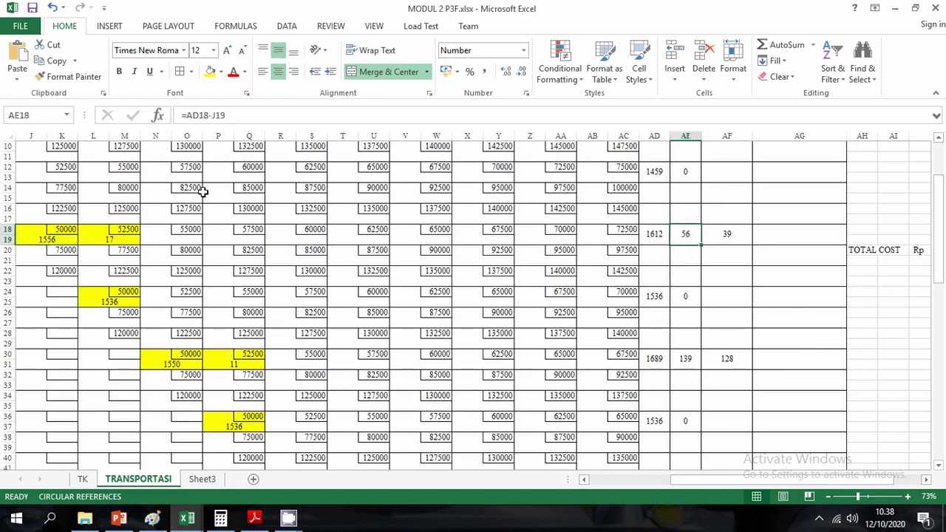
# Inspect the period 4 demand formula in L78 at the foot of the table.
pyautogui.scroll(-7, 101, 311)
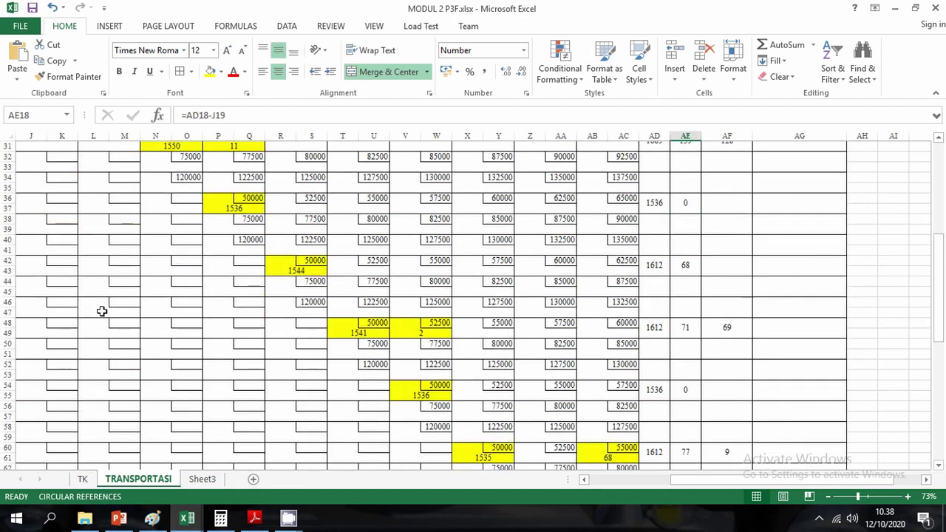
pyautogui.scroll(-9, 101, 311)
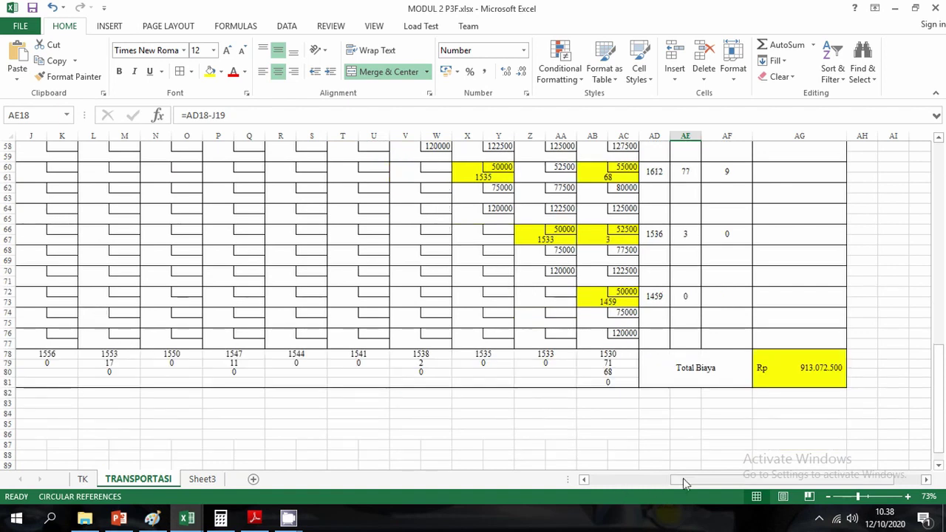
pyautogui.moveTo(683, 478); pyautogui.dragTo(634, 481)
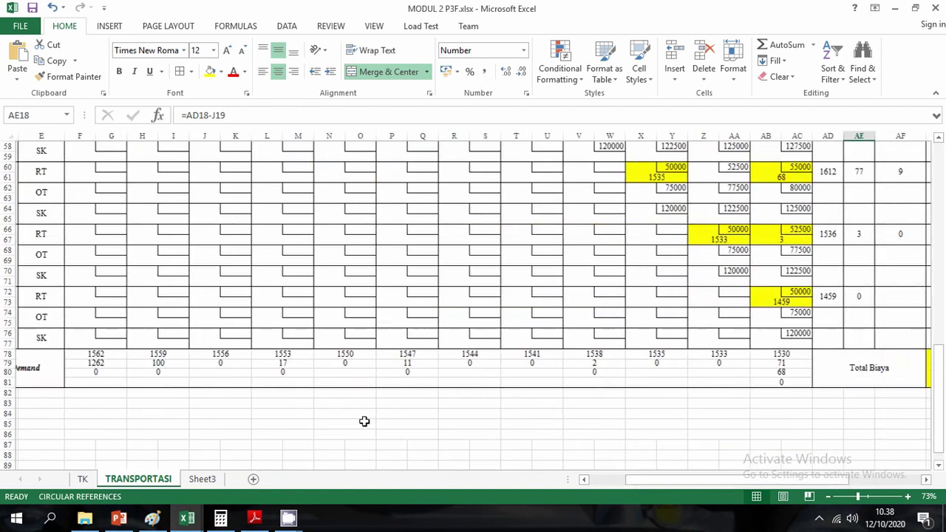
pyautogui.click(284, 358)
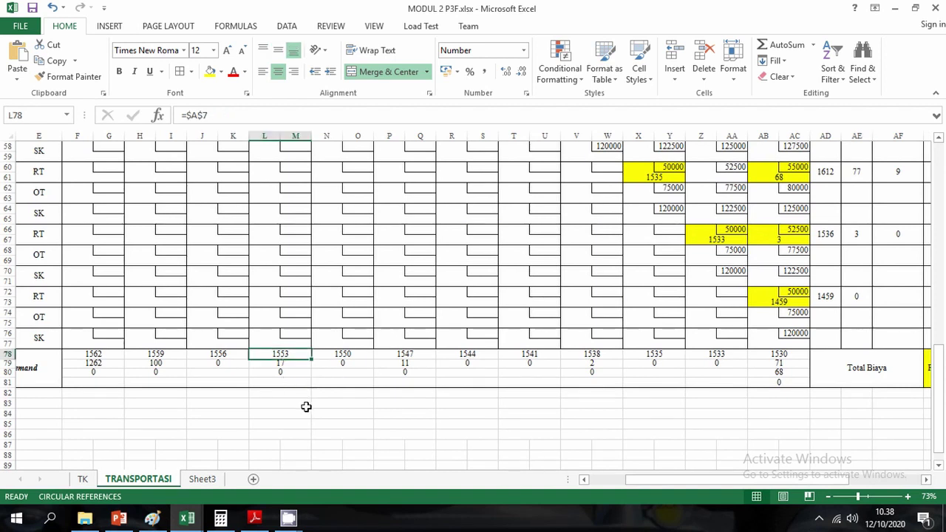
# Compare the period 4 demand in L78 with the RT allocations in L25 and L19 that cover it.
pyautogui.scroll(12, 306, 407)
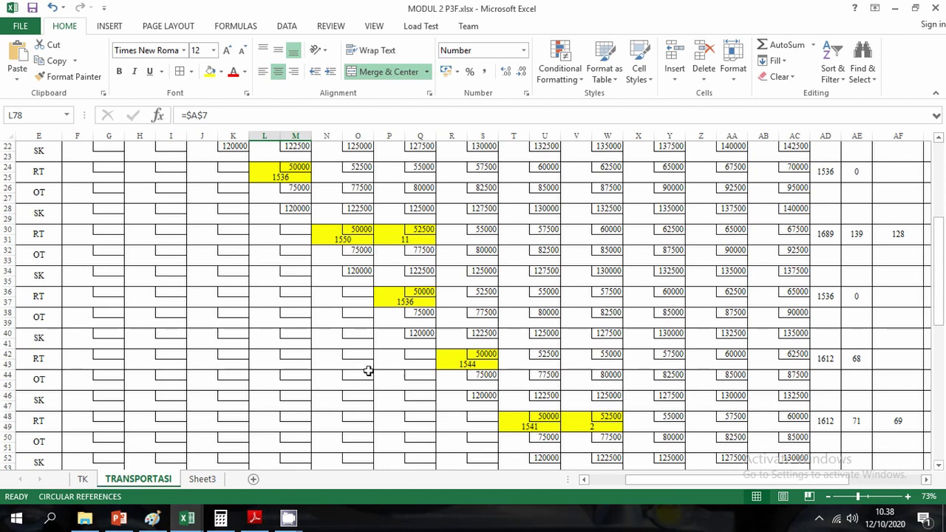
pyautogui.scroll(-1, 272, 397)
pyautogui.scroll(-14, 272, 398)
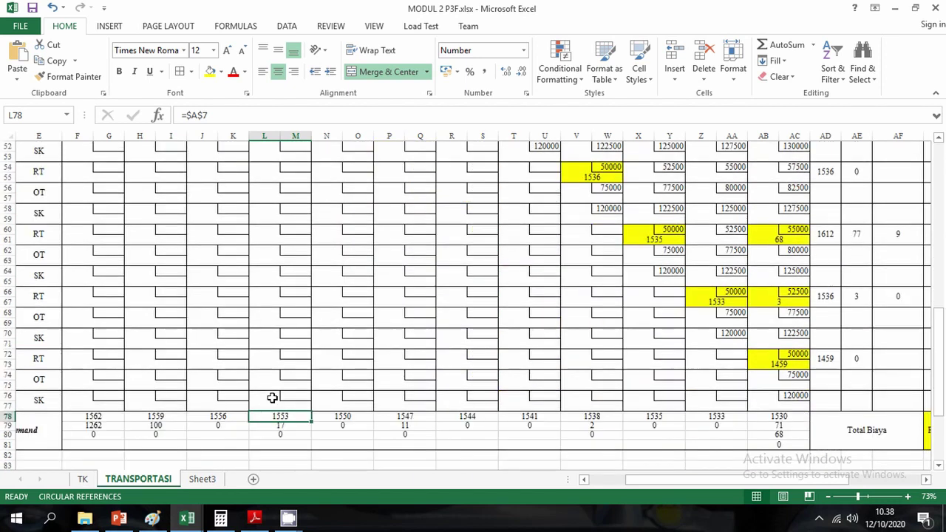
pyautogui.scroll(4, 280, 312)
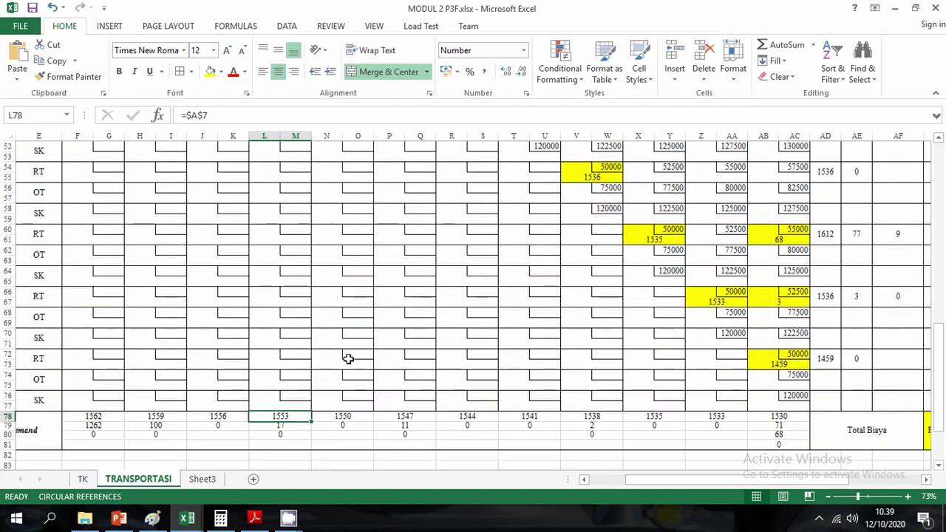
pyautogui.scroll(11, 348, 360)
pyautogui.scroll(3, 344, 366)
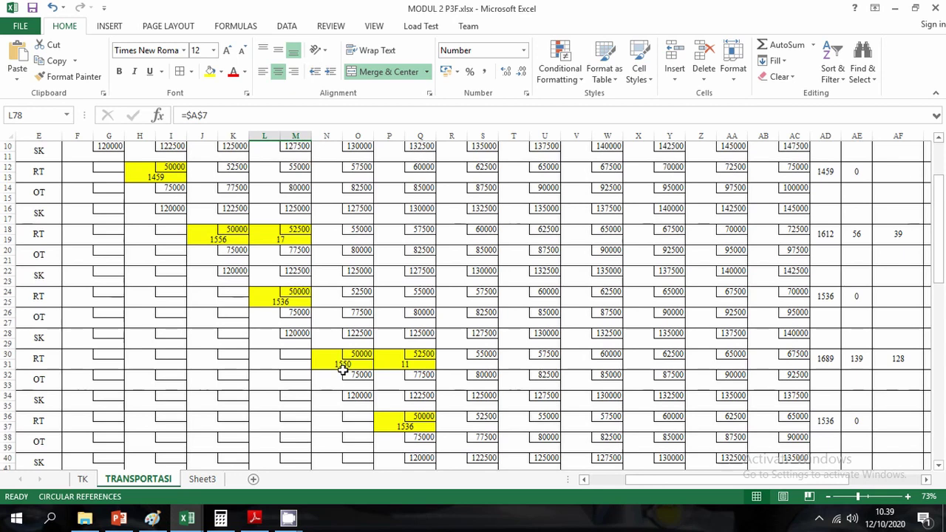
pyautogui.scroll(-15, 343, 369)
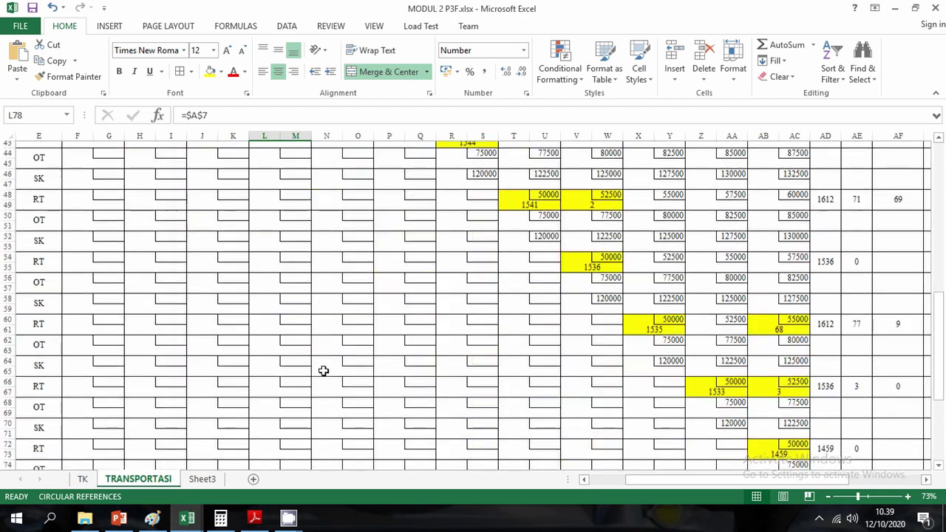
pyautogui.scroll(11, 324, 370)
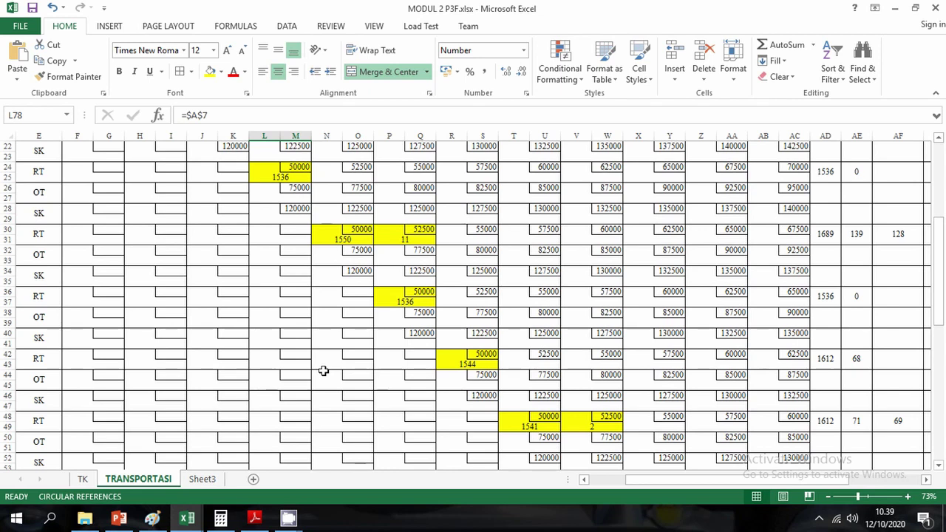
pyautogui.scroll(4, 320, 367)
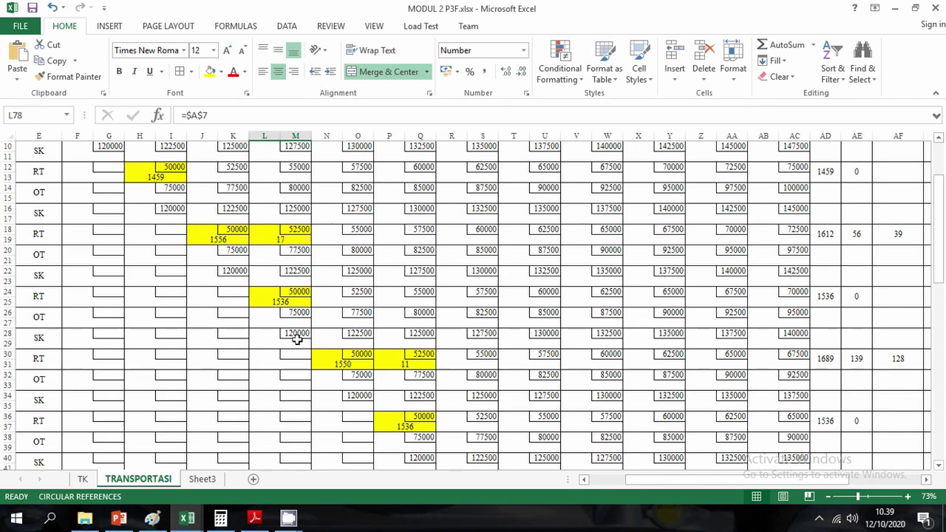
# Inspect the leftover period 3 RT capacity formula in AF18 and the remaining period 4 RT capacity formula in AE24.
pyautogui.click(903, 238)
pyautogui.scroll(3, 834, 264)
pyautogui.scroll(-4, 833, 273)
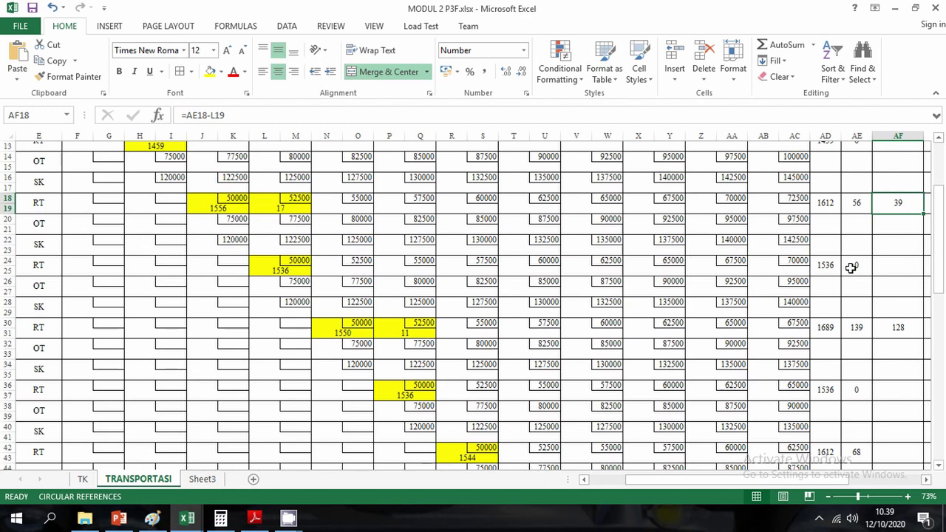
pyautogui.click(852, 268)
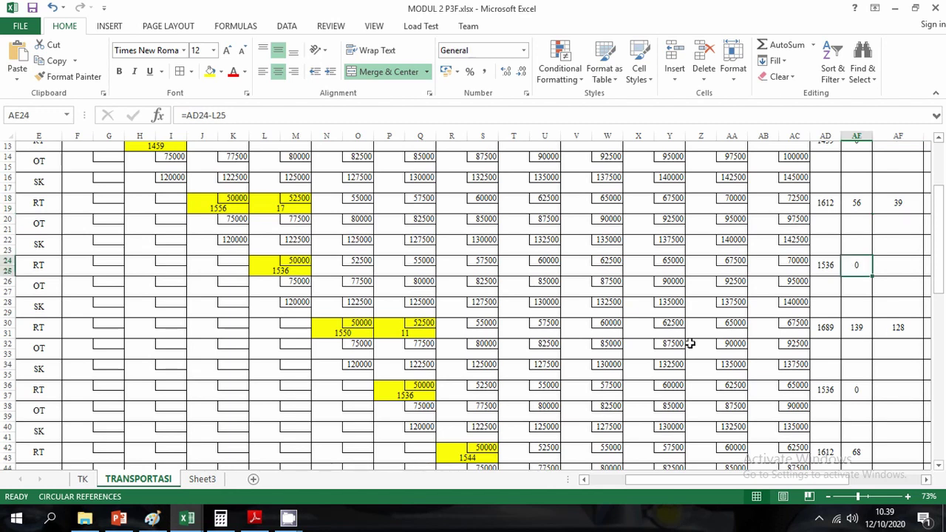
# Trace the period 5 demand in N78 to its RT allocation in N31 and inspect the remaining-capacity formula in AE30.
pyautogui.scroll(-13, 345, 342)
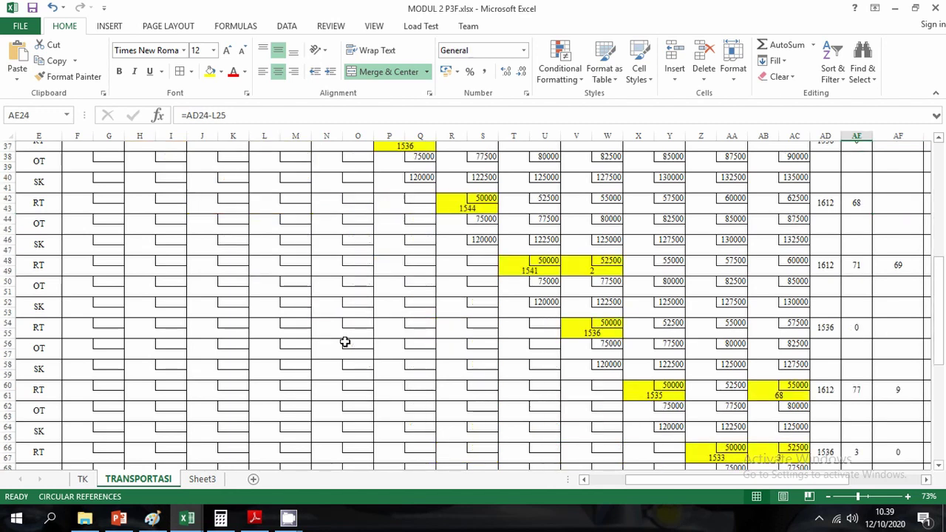
pyautogui.scroll(-1, 345, 341)
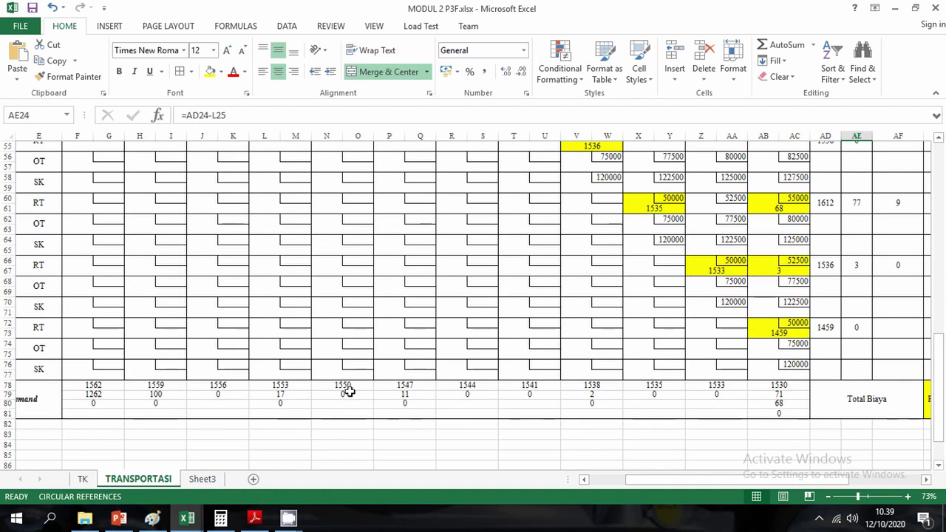
pyautogui.scroll(10, 348, 391)
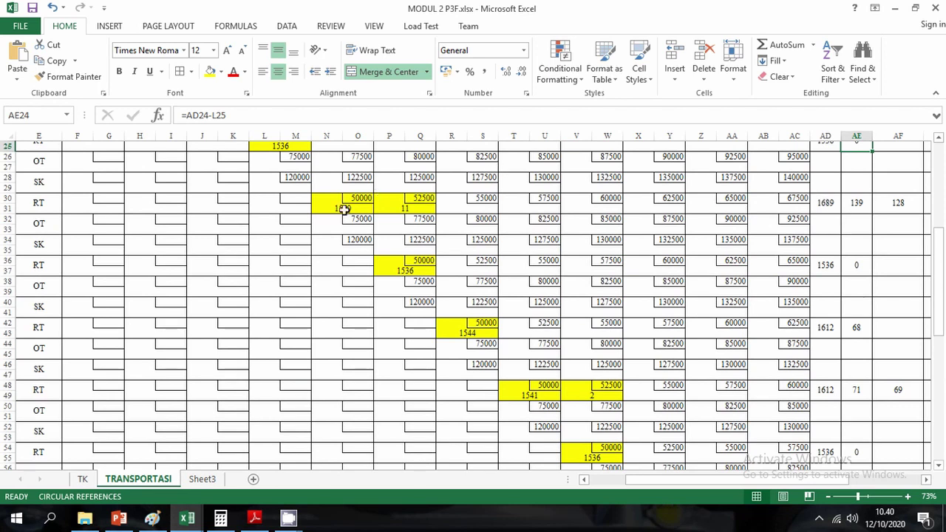
pyautogui.click(858, 203)
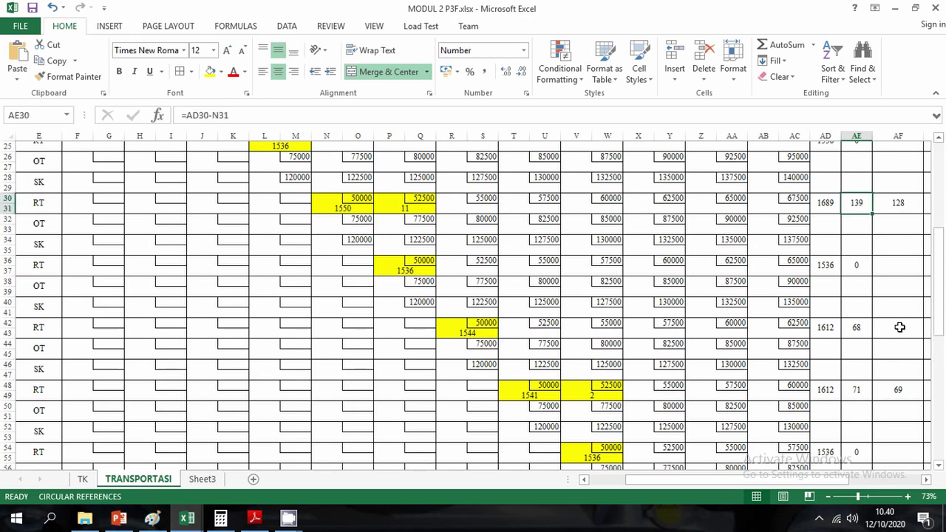
# Inspect the period 6 demand formula in P78 and compare it with the RT allocations in P37 and P31.
pyautogui.scroll(-4, 416, 282)
pyautogui.scroll(-6, 415, 281)
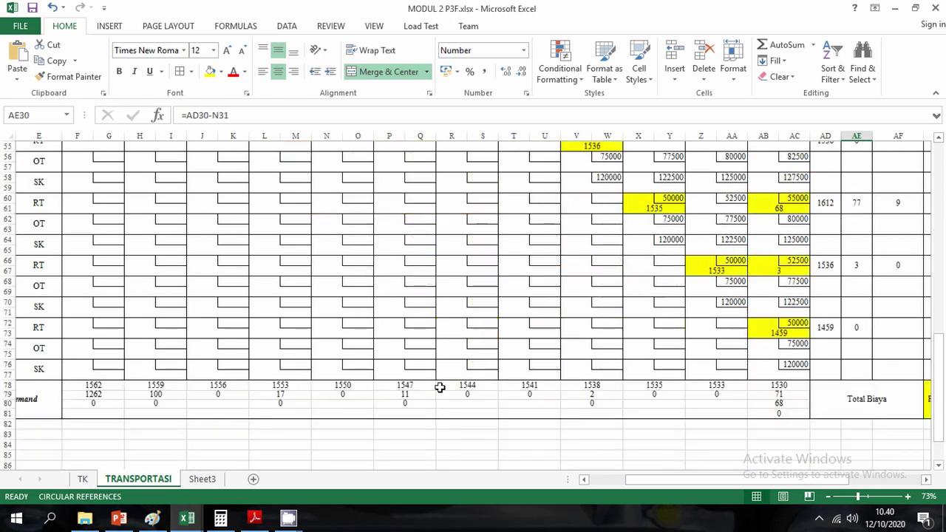
pyautogui.click(410, 388)
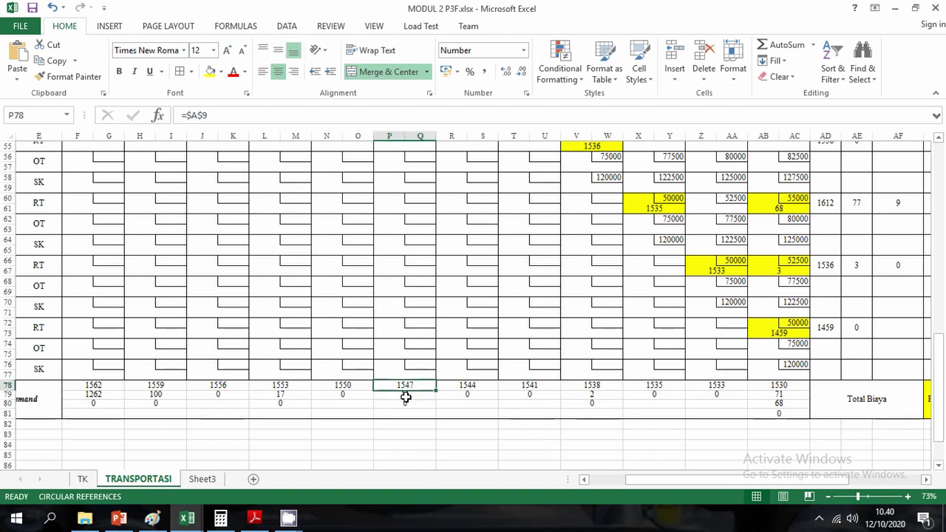
pyautogui.moveTo(859, 491); pyautogui.dragTo(865, 496)
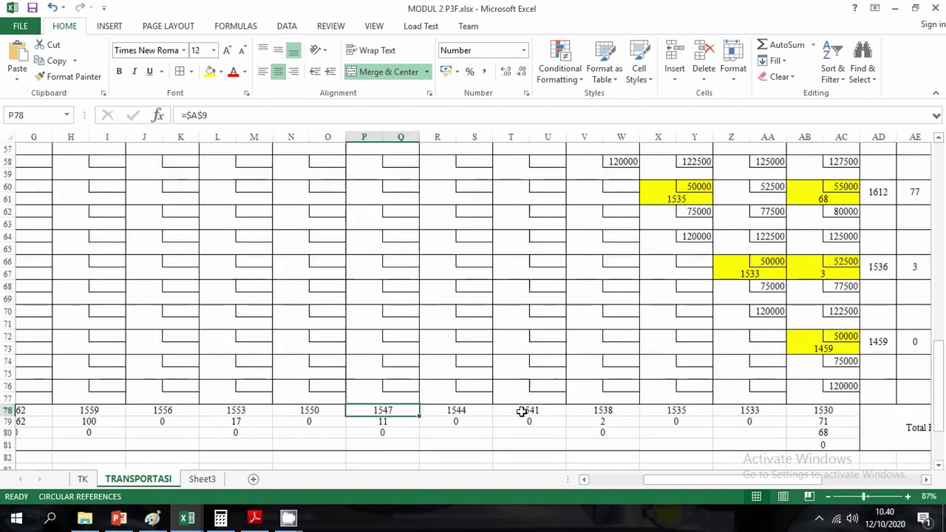
pyautogui.scroll(8, 394, 422)
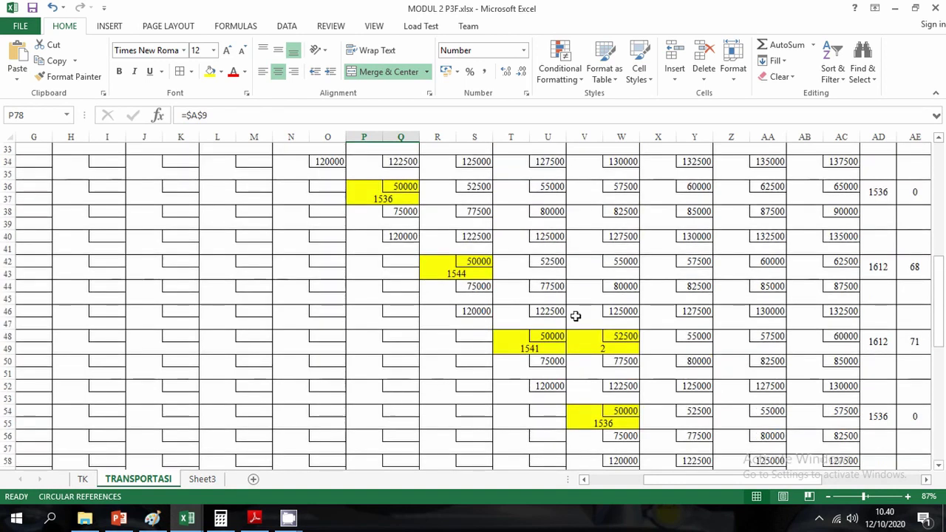
pyautogui.scroll(-10, 397, 276)
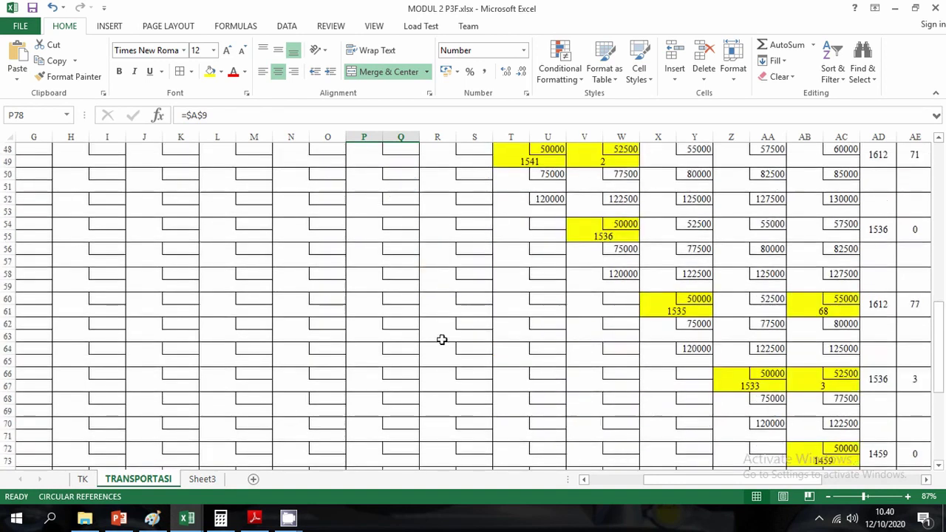
pyautogui.scroll(10, 392, 315)
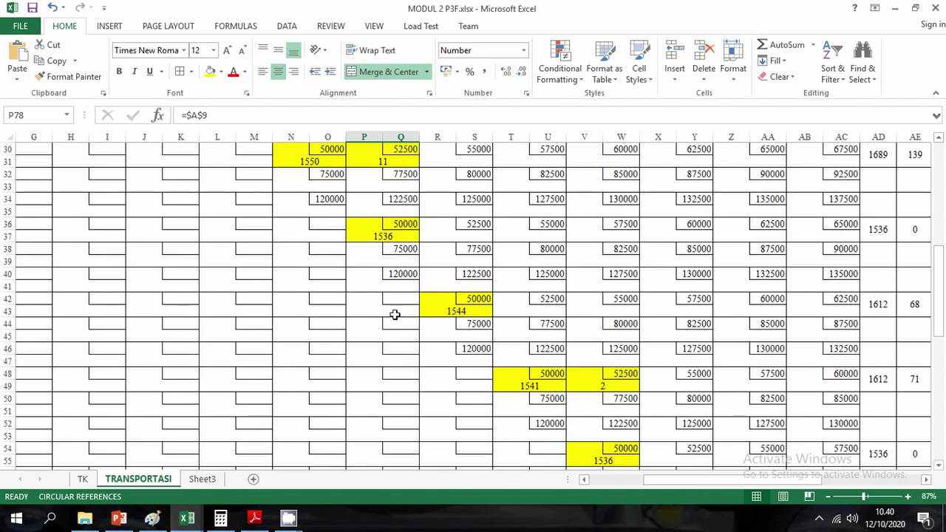
pyautogui.scroll(2, 394, 313)
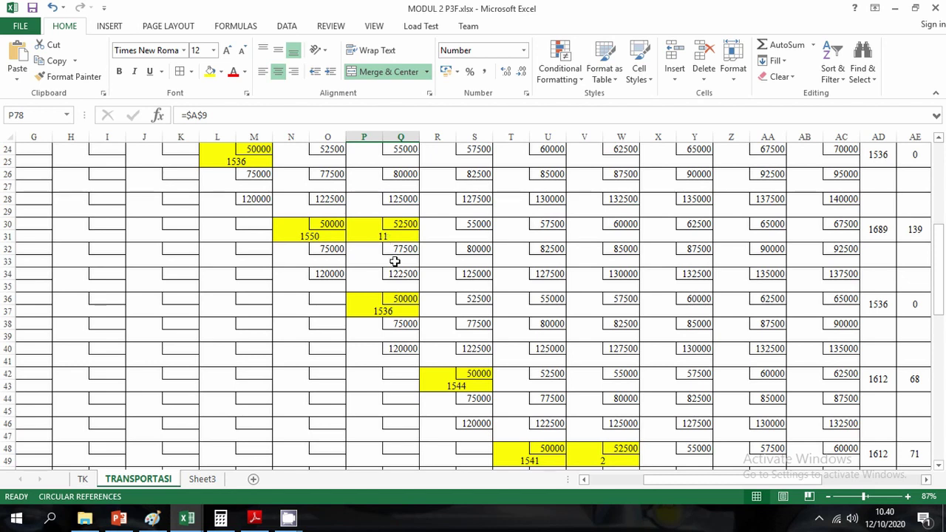
pyautogui.hscroll(3, 705, 476)
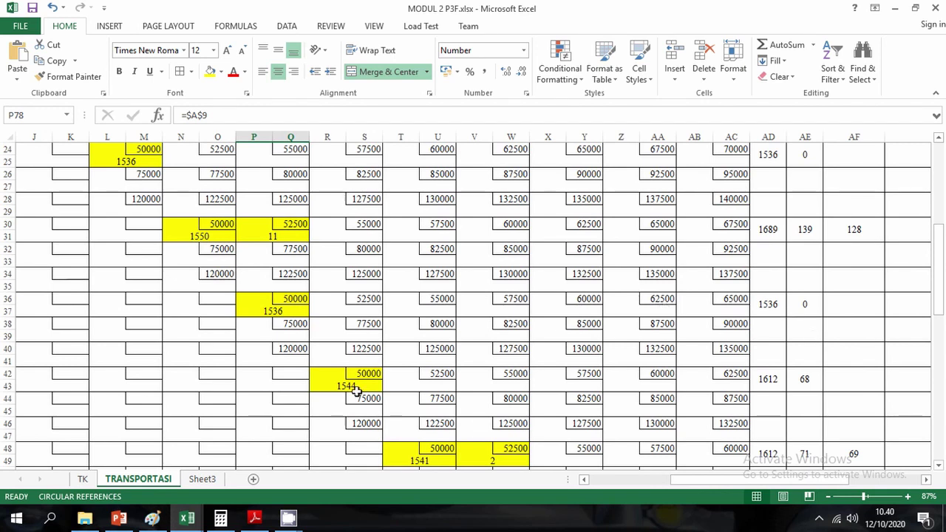
# Examine the period 7 RT allocation in R43 with the capacity formula in AD42 and the remaining-capacity formula in AE42.
pyautogui.scroll(-14, 352, 387)
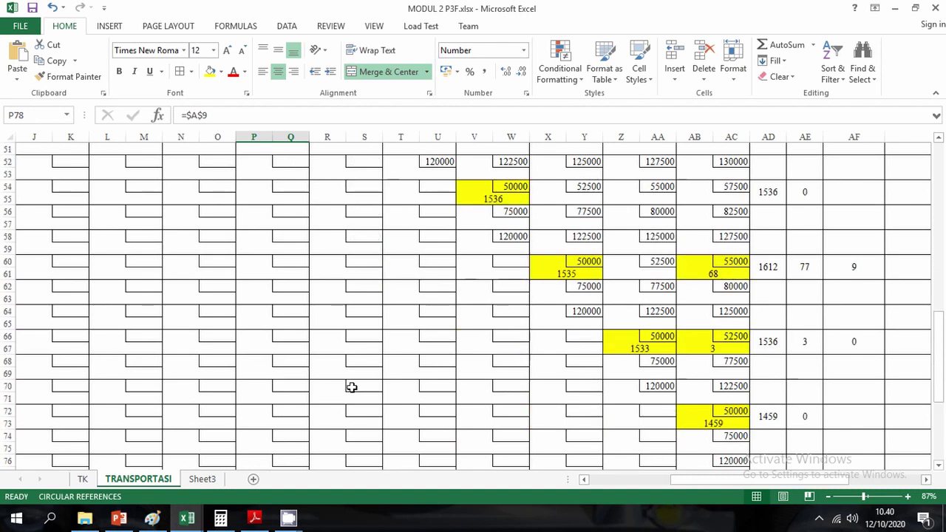
pyautogui.scroll(10, 326, 314)
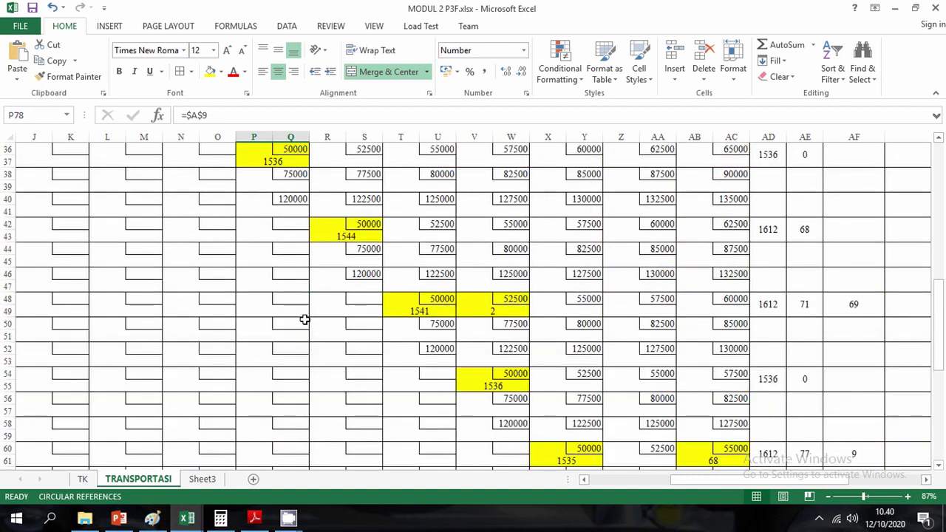
pyautogui.click(778, 241)
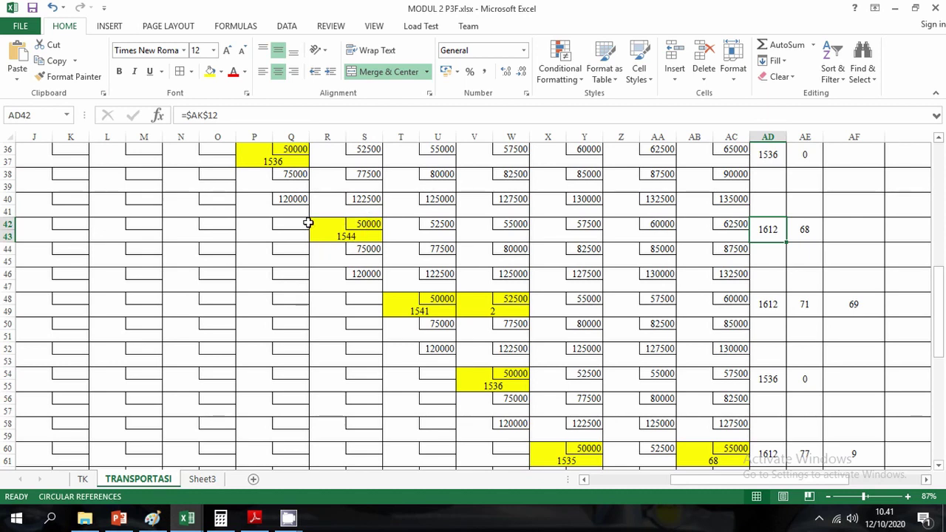
pyautogui.click(807, 230)
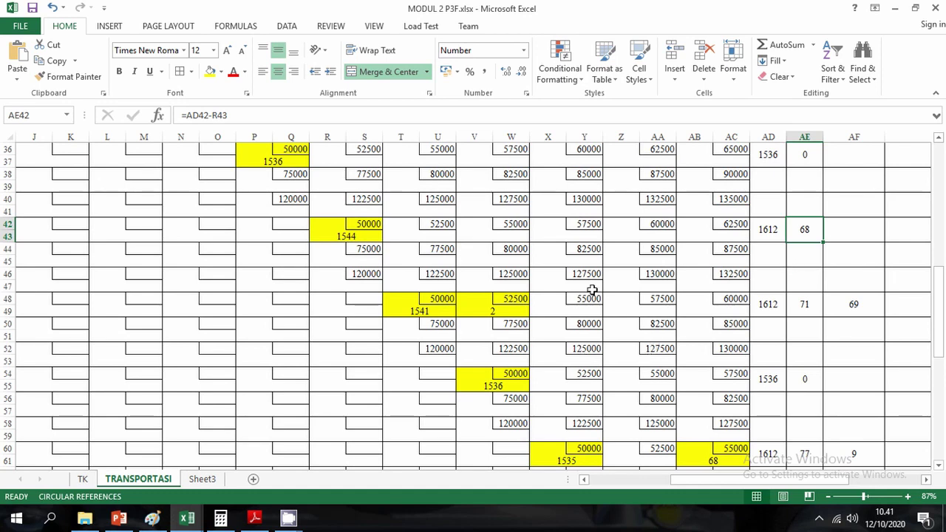
# Trace the period 8 demand in T78 to its RT allocation in T49 and inspect the remaining-capacity formula in AE48.
pyautogui.scroll(-10, 431, 325)
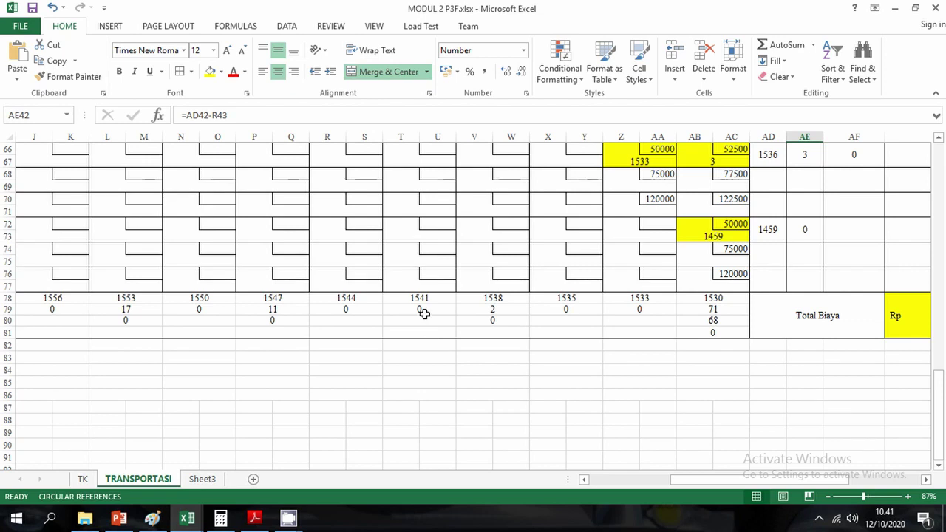
pyautogui.scroll(9, 424, 314)
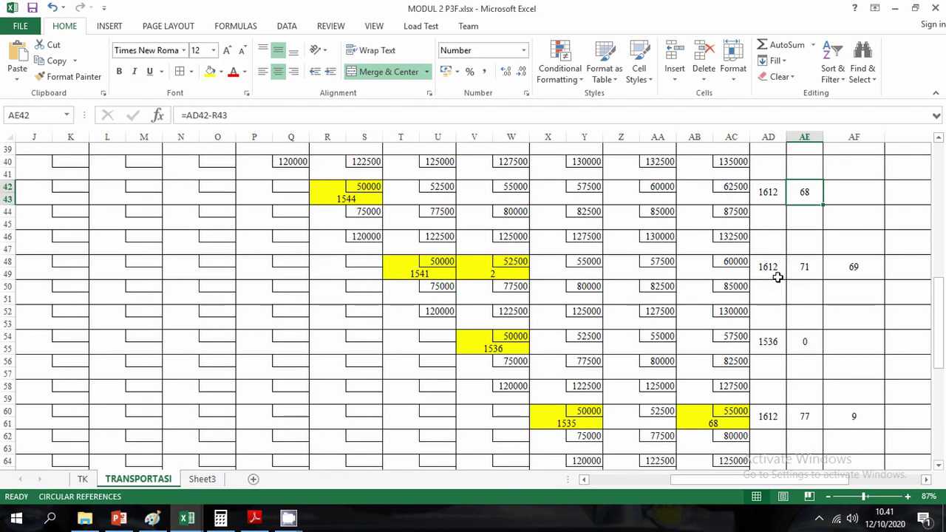
pyautogui.click(807, 267)
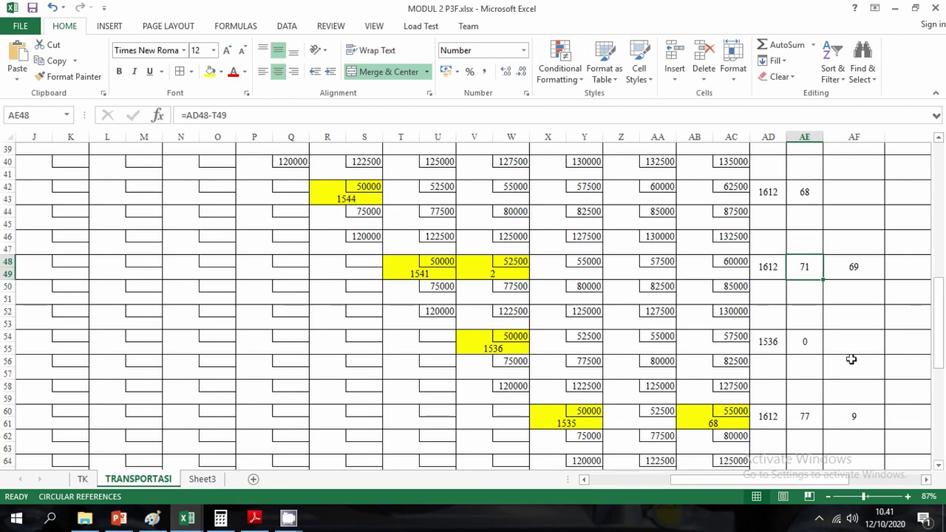
# Compare the period 9 and 10 demands in row 78 with their RT allocations in V55, V49 and X61.
pyautogui.scroll(-1, 493, 355)
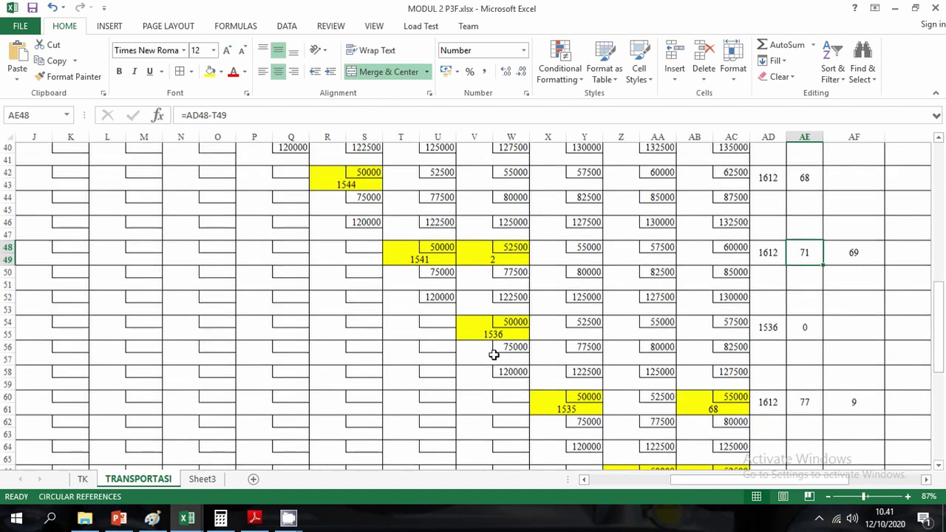
pyautogui.scroll(-10, 493, 355)
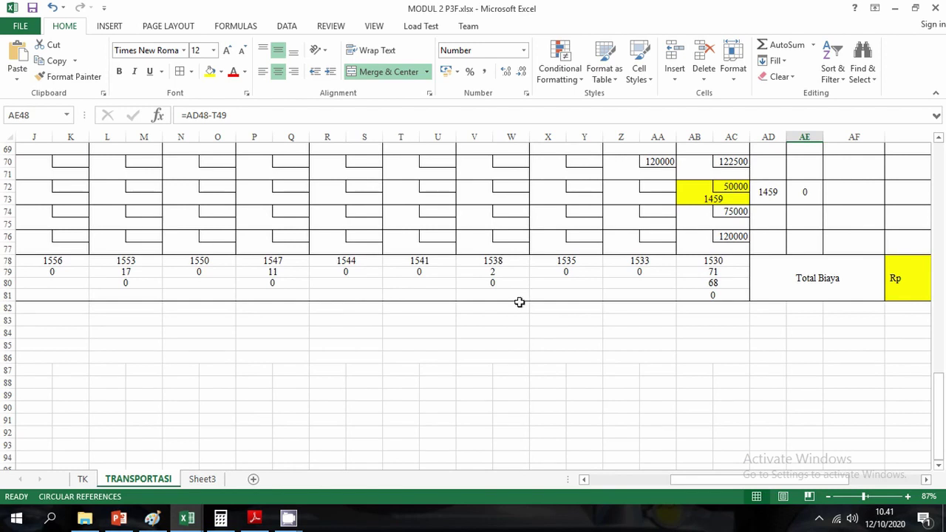
pyautogui.scroll(2, 498, 279)
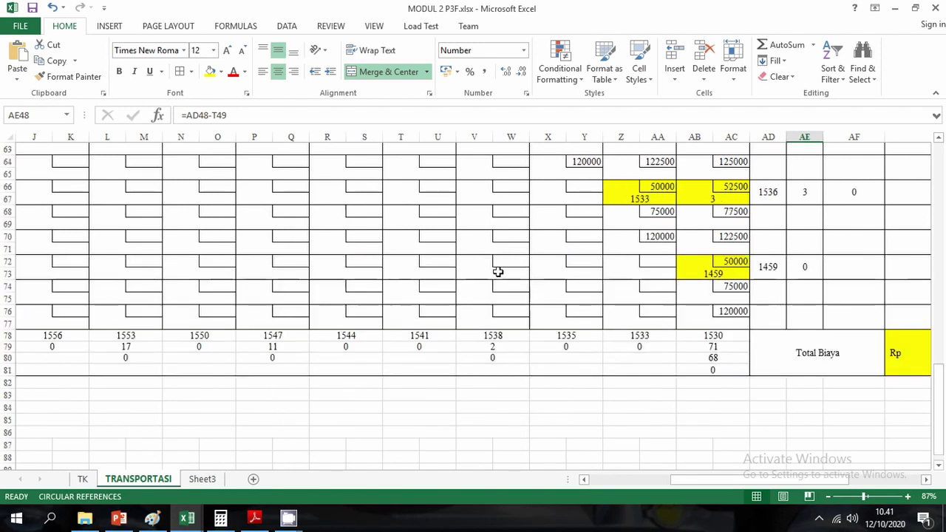
pyautogui.scroll(4, 498, 268)
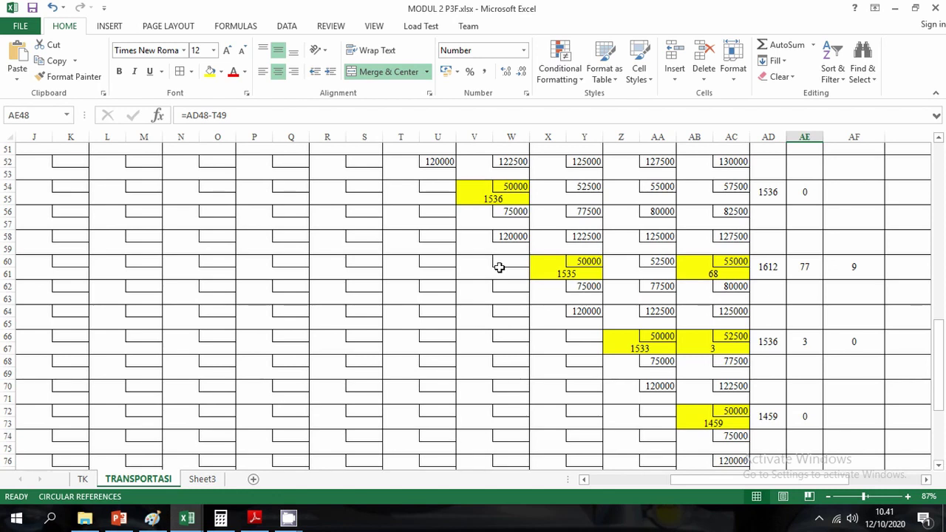
pyautogui.scroll(2, 499, 268)
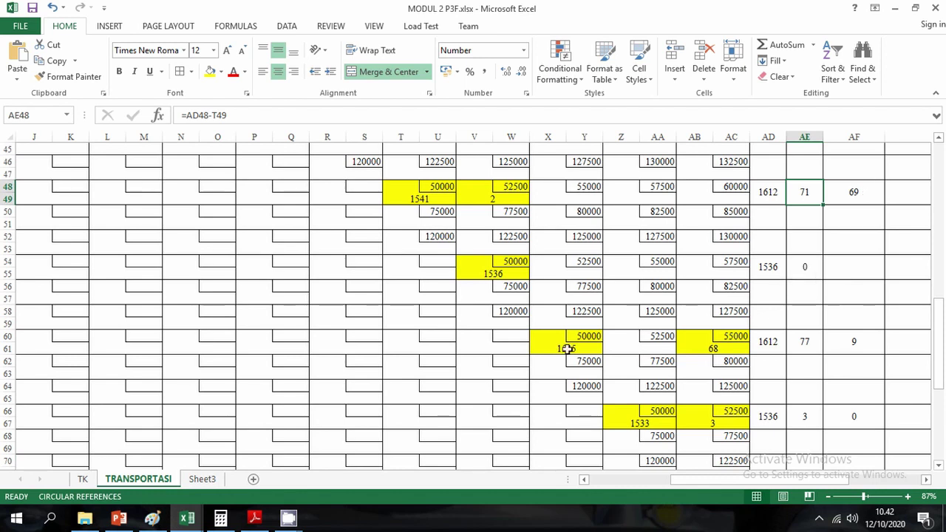
pyautogui.scroll(-3, 566, 349)
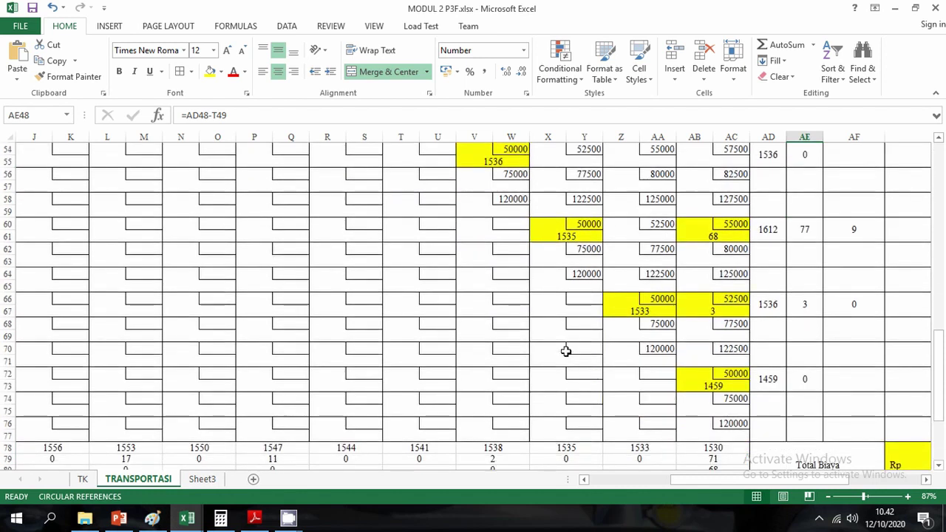
pyautogui.scroll(1, 566, 351)
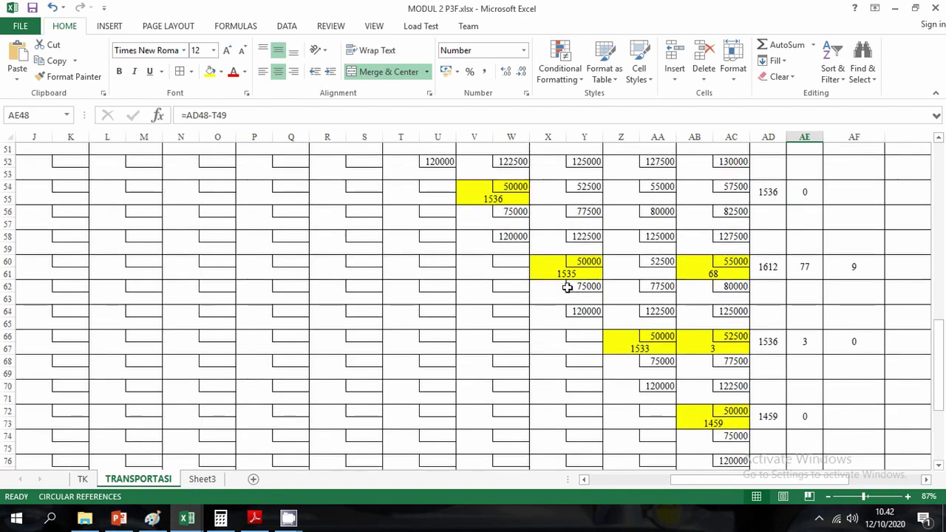
# Trace the period 12 demand formulas in AB78, AB79 and AB80 and the related capacity formulas in AF60 and AE72.
pyautogui.scroll(-1, 686, 288)
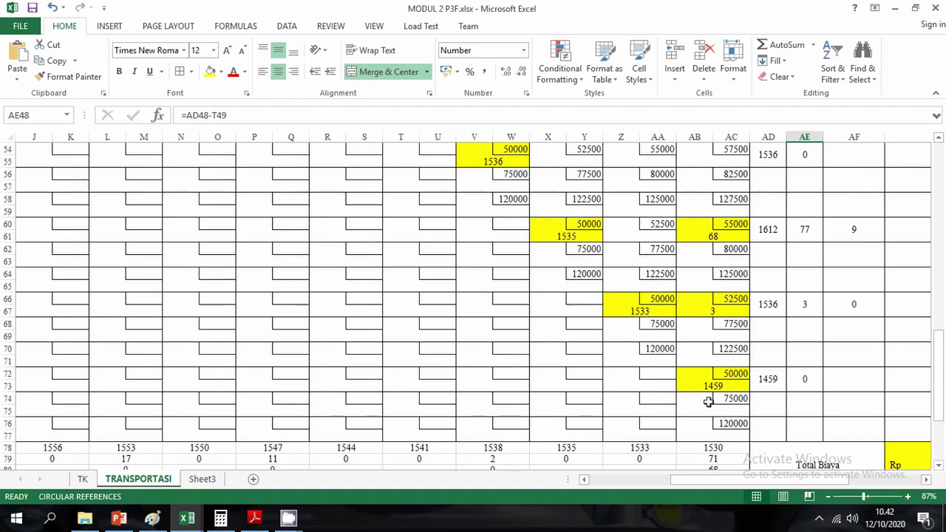
pyautogui.scroll(-2, 708, 402)
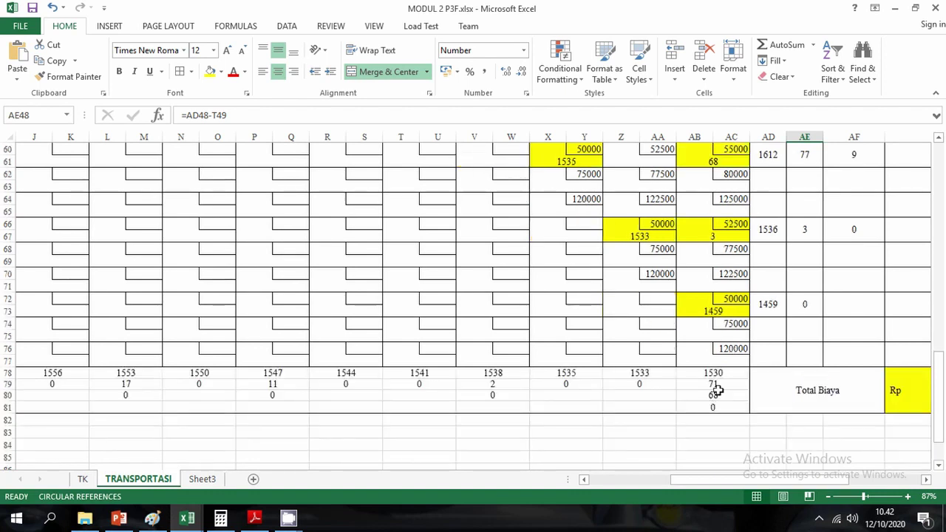
pyautogui.scroll(1, 743, 355)
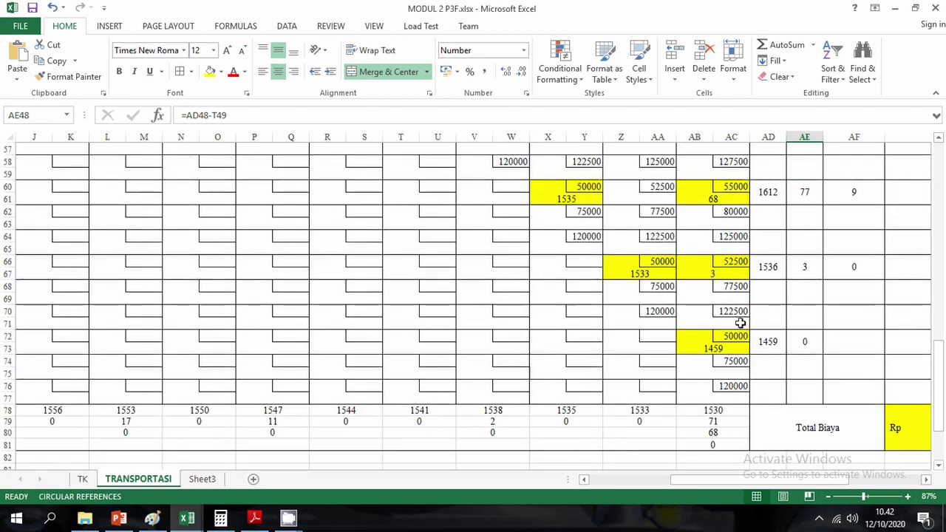
pyautogui.click(721, 411)
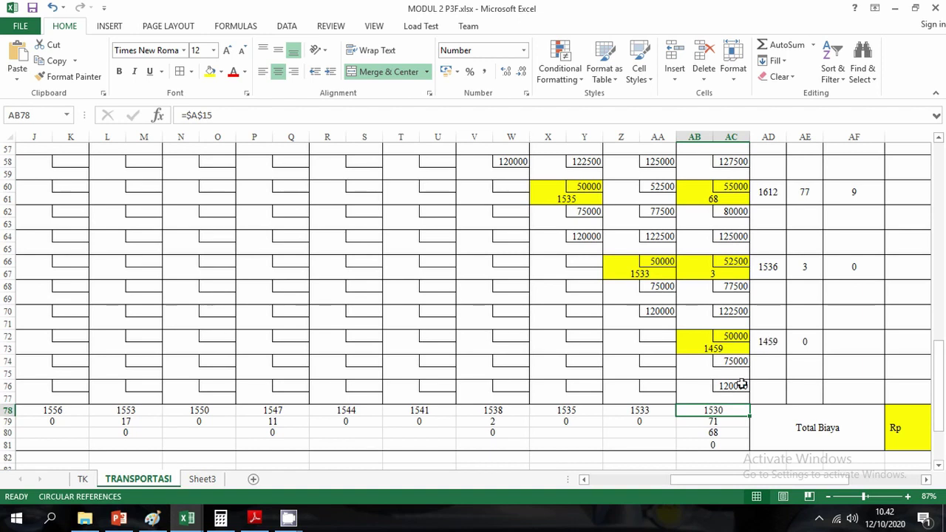
pyautogui.click(722, 421)
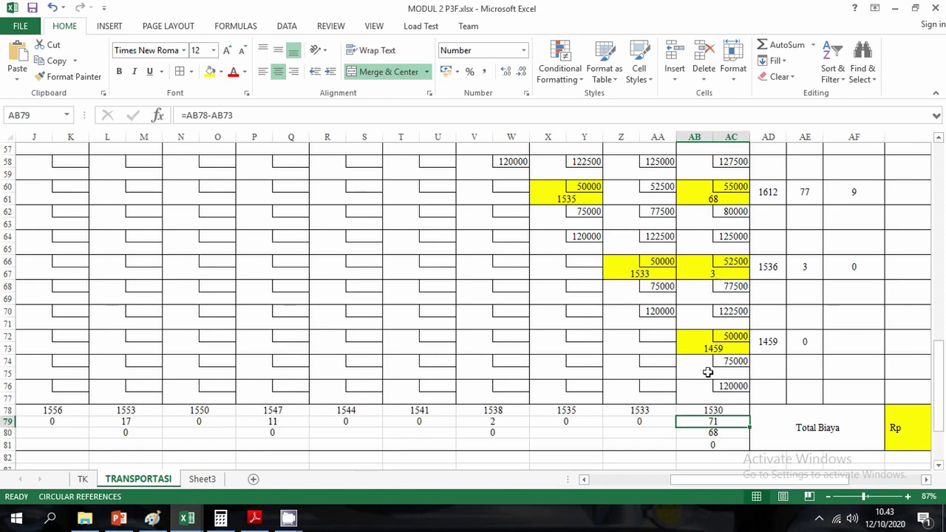
pyautogui.click(725, 432)
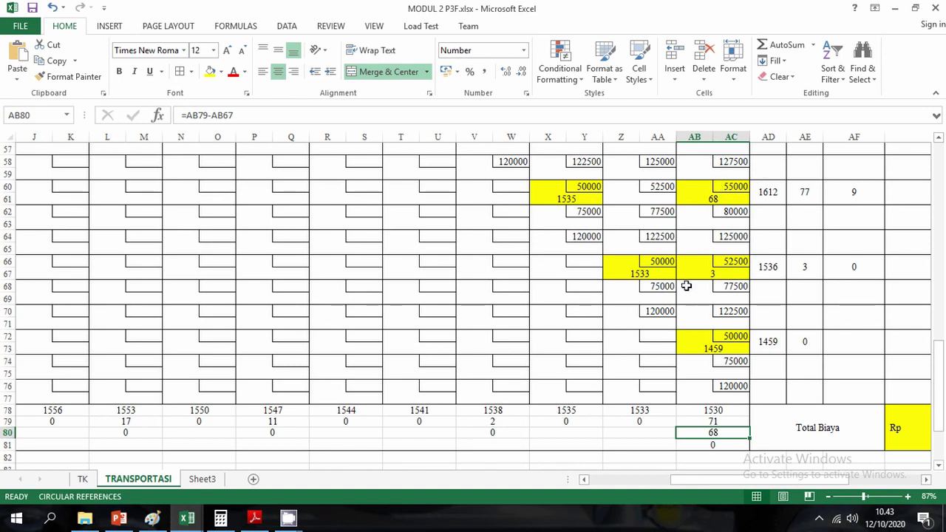
pyautogui.click(858, 192)
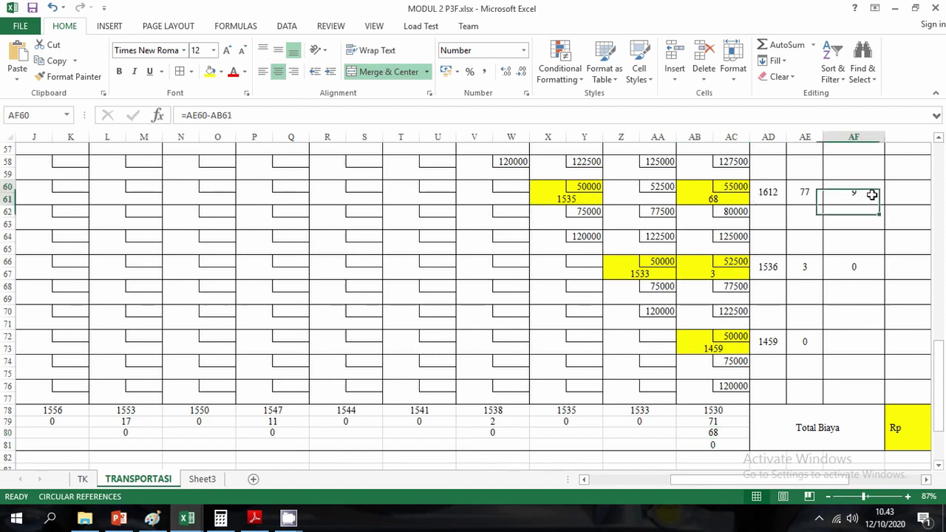
pyautogui.click(805, 342)
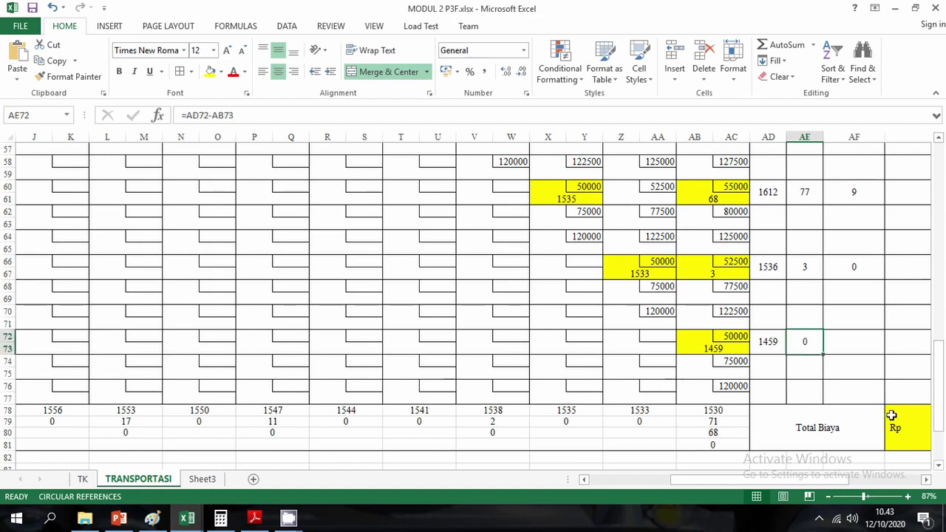
# Examine the period 1 RT cost formula in AG6 and trace its inputs in F7, G6, H7 and I6.
pyautogui.scroll(16, 898, 435)
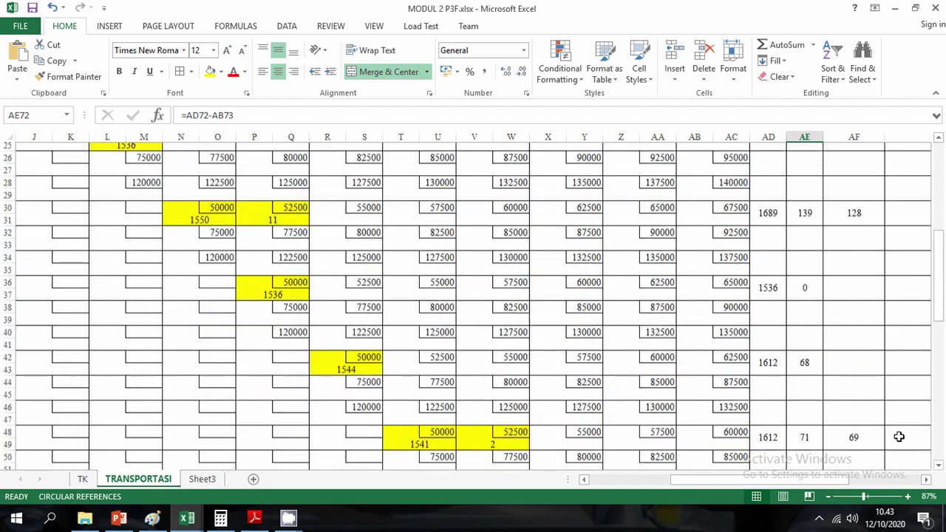
pyautogui.scroll(3, 897, 435)
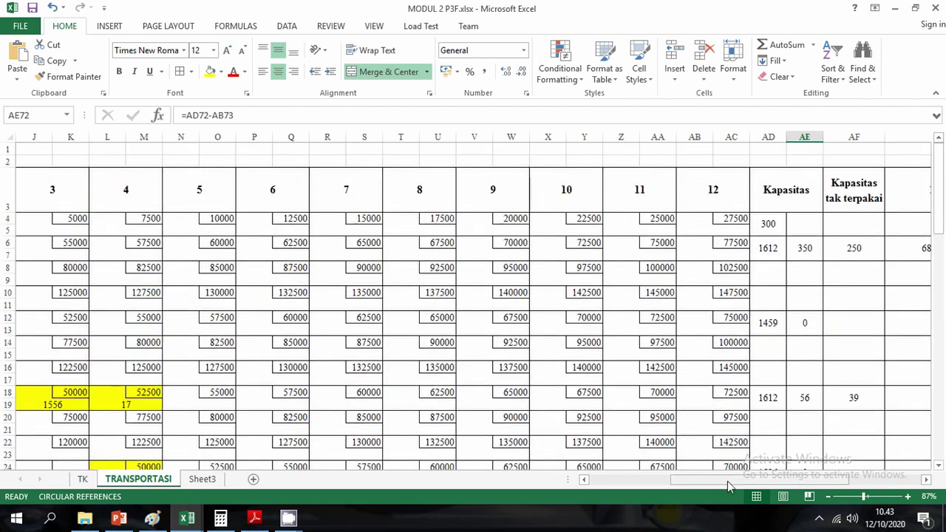
pyautogui.moveTo(727, 481)
pyautogui.mouseDown()
pyautogui.moveTo(831, 485)
pyautogui.moveTo(723, 484)
pyautogui.mouseUp()
pyautogui.click(680, 255)
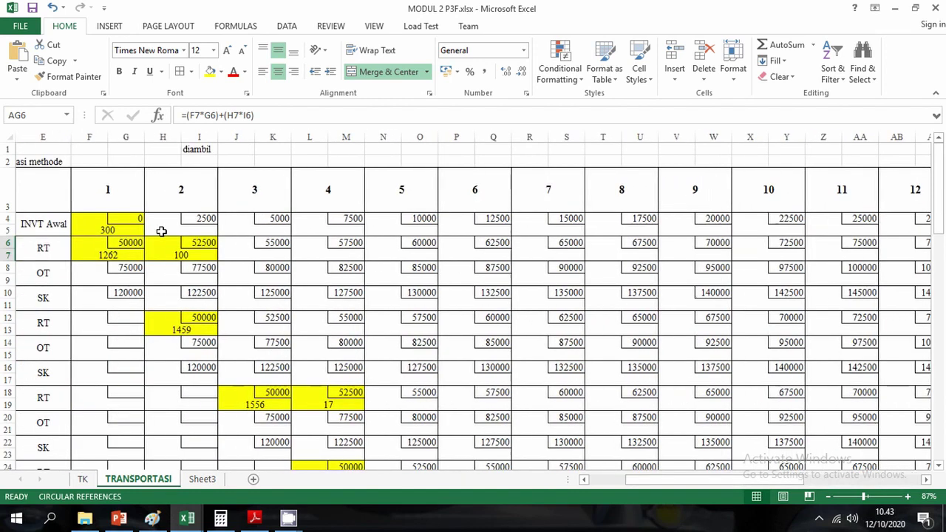
pyautogui.click(108, 256)
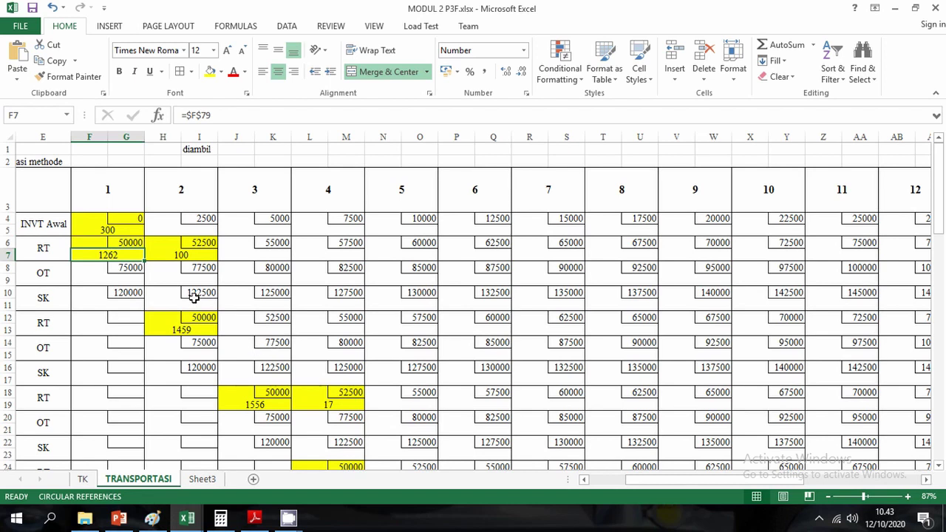
pyautogui.click(133, 244)
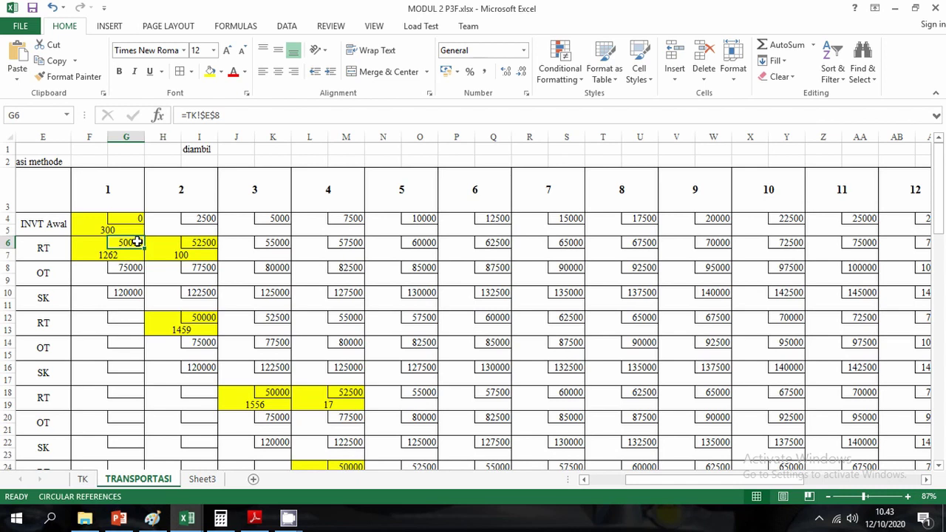
pyautogui.click(177, 255)
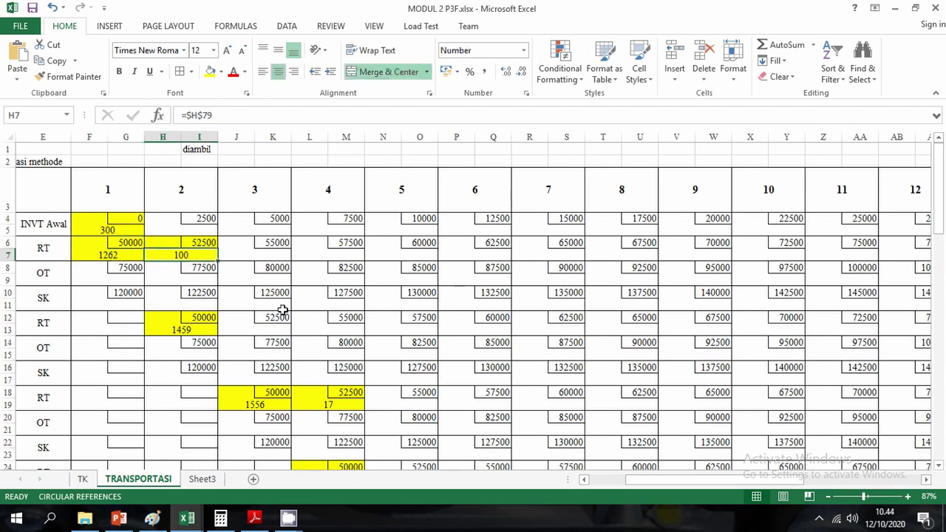
pyautogui.click(210, 246)
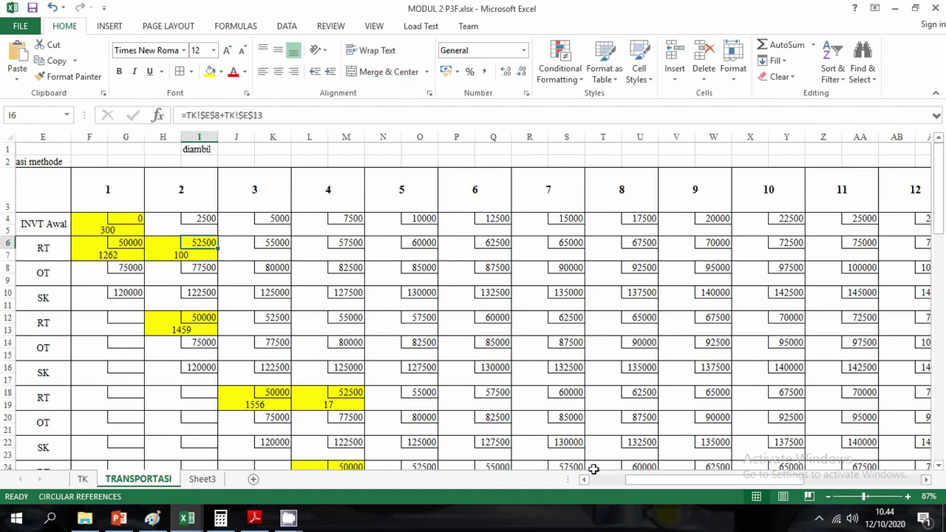
pyautogui.moveTo(709, 482); pyautogui.dragTo(817, 481)
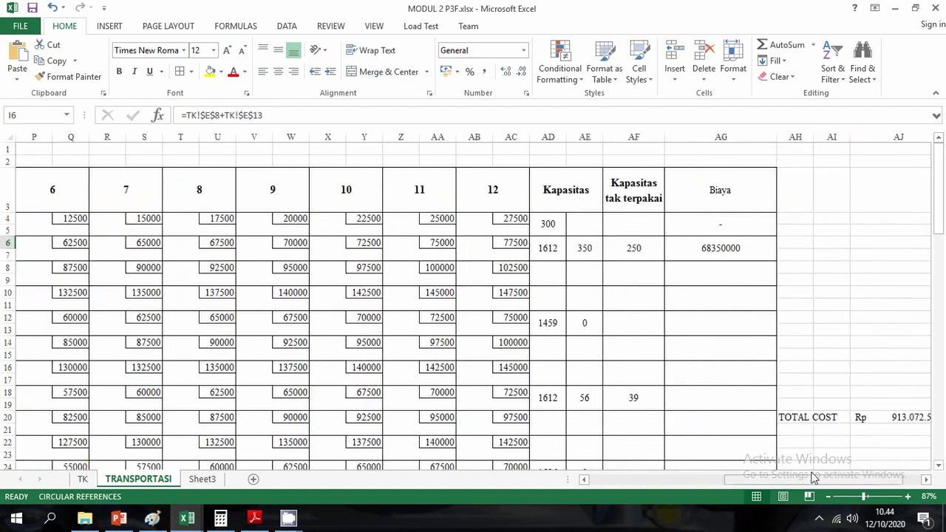
pyautogui.click(729, 245)
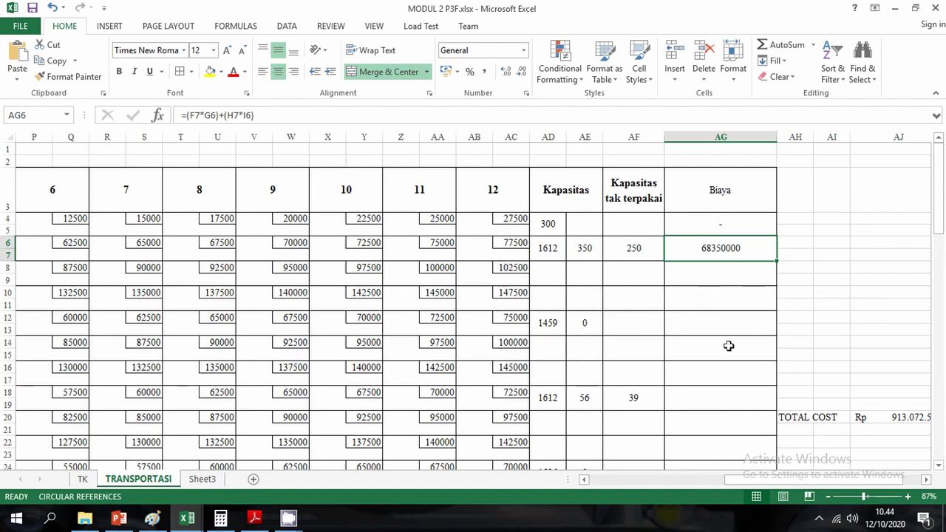
# Check the Biaya cells AG8 and AG12 and inspect the Total Biaya formula in AG78.
pyautogui.click(738, 303)
pyautogui.click(729, 276)
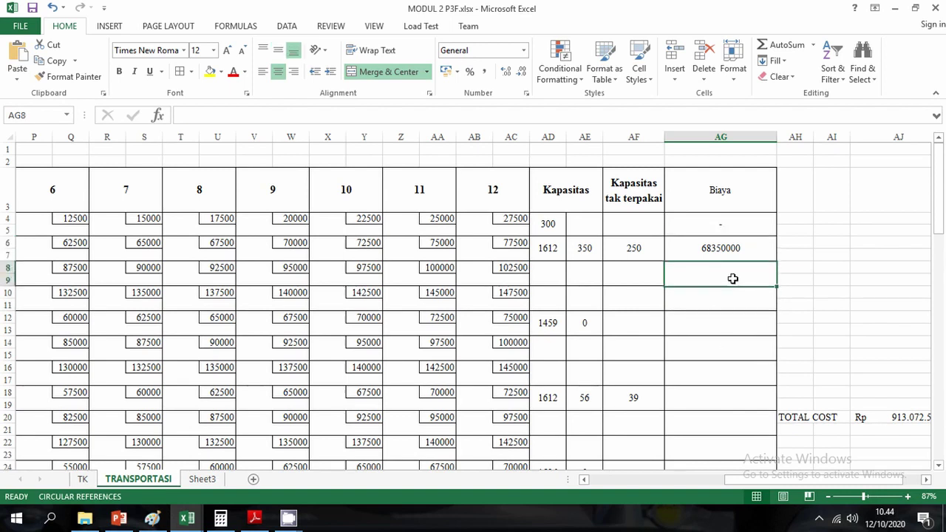
pyautogui.click(729, 332)
pyautogui.moveTo(794, 480); pyautogui.dragTo(698, 480)
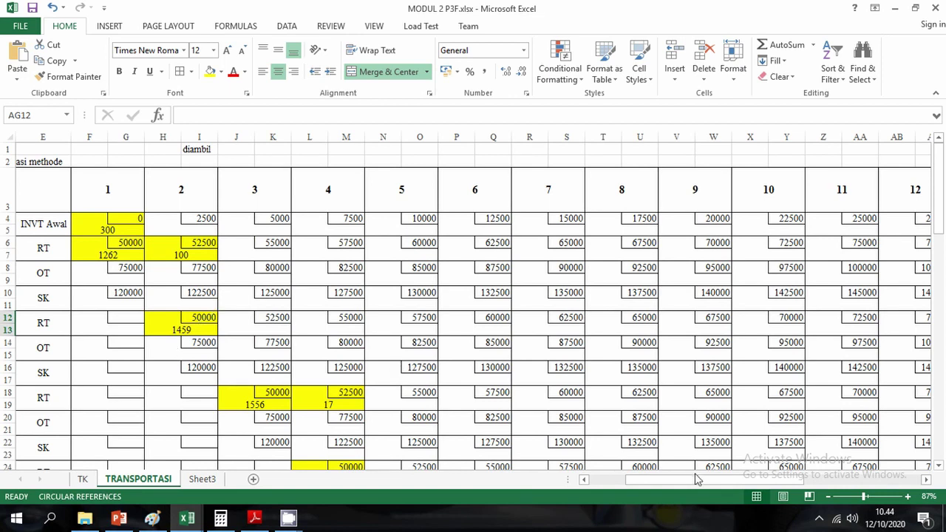
pyautogui.moveTo(710, 480); pyautogui.dragTo(769, 479)
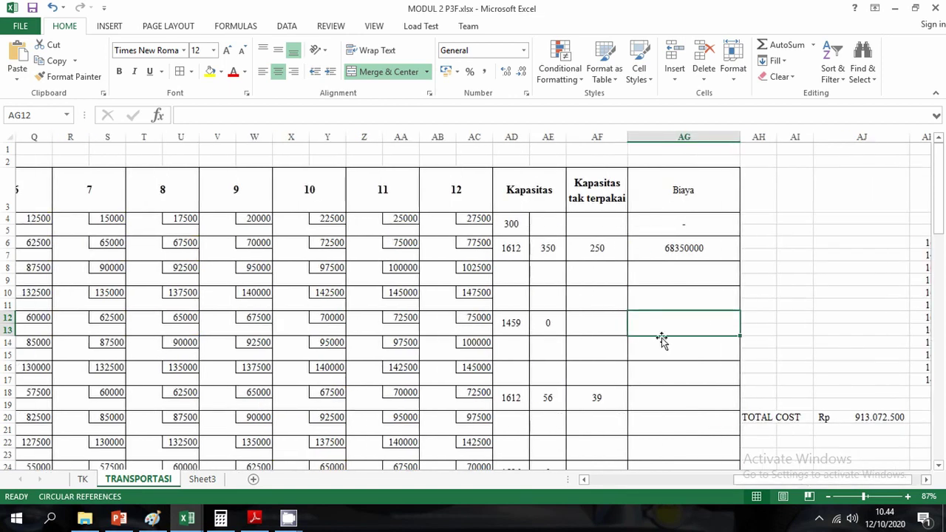
pyautogui.scroll(-7, 669, 337)
pyautogui.scroll(-13, 680, 336)
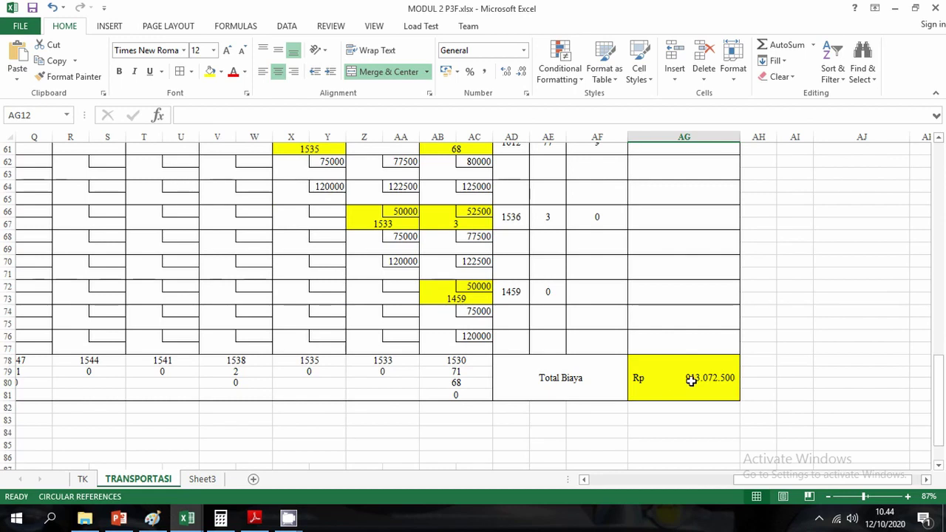
pyautogui.click(691, 379)
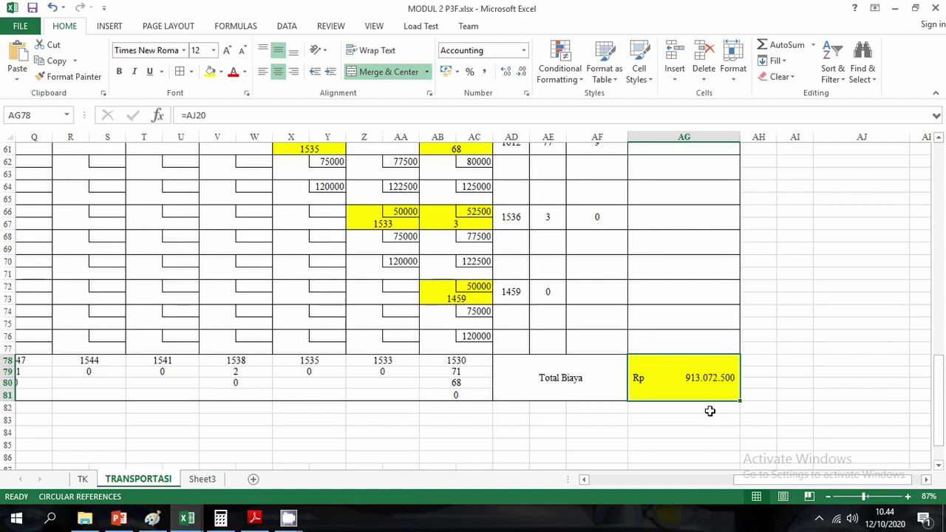
# Switch to the LAPORAN AKHIR P3 report in Adobe Reader and find Table 4.7 on the variable workforce calculation.
pyautogui.click(255, 517)
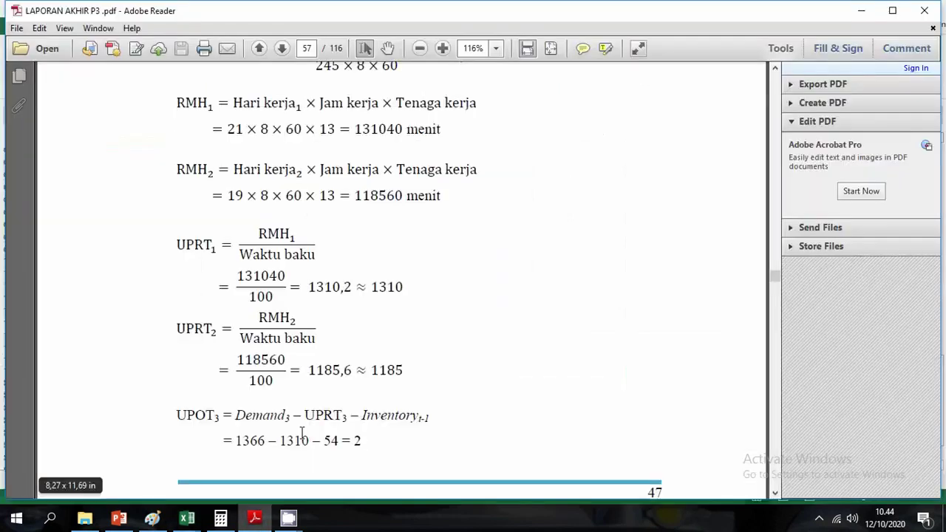
pyautogui.scroll(5, 387, 397)
pyautogui.scroll(15, 387, 399)
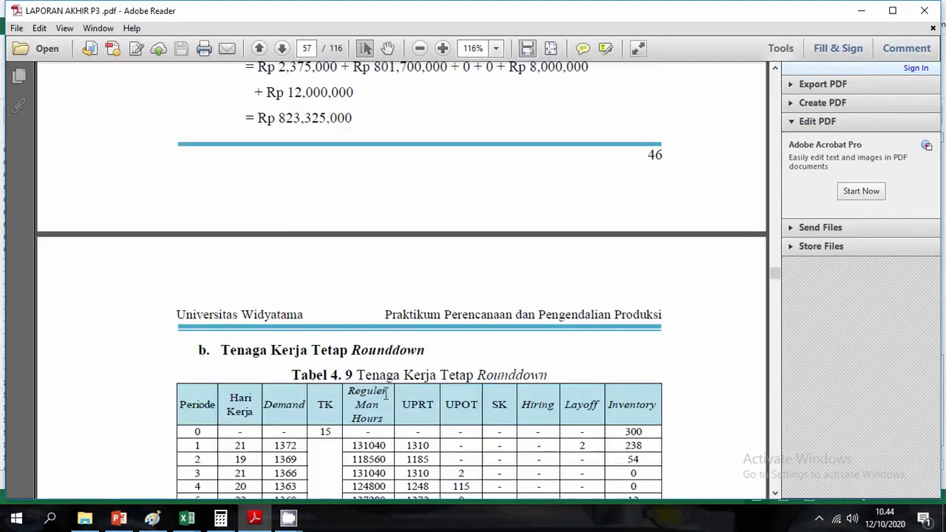
pyautogui.scroll(15, 386, 399)
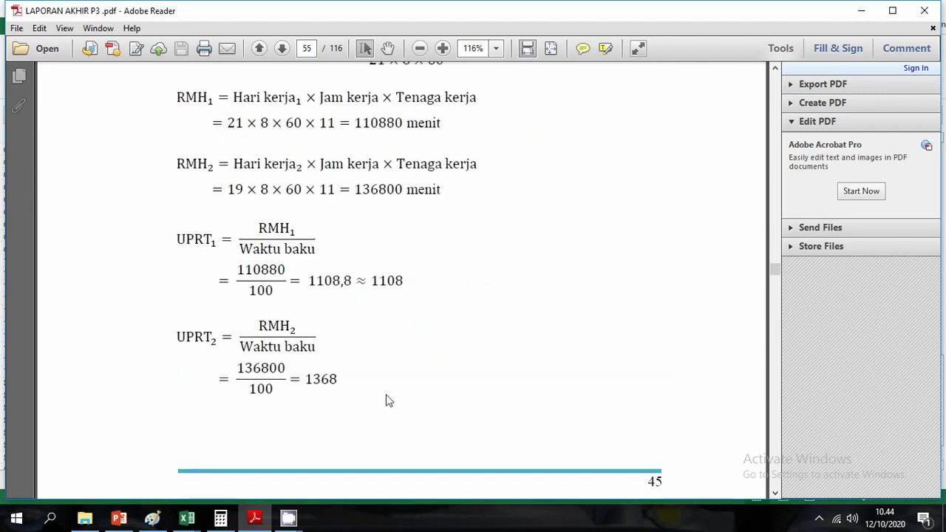
pyautogui.scroll(3, 397, 376)
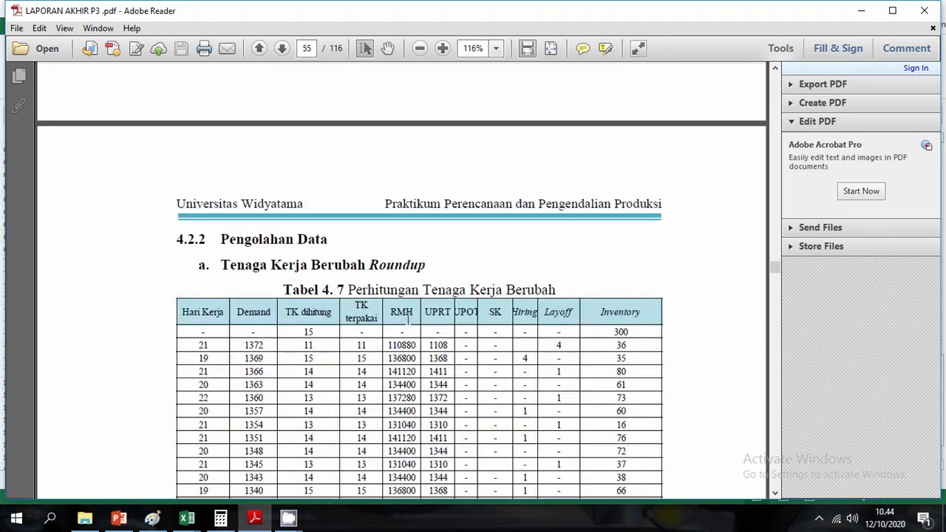
# Review the variable workforce sample calculations, the costs in Table 4.8 and the total cost calculation.
pyautogui.scroll(-7, 416, 345)
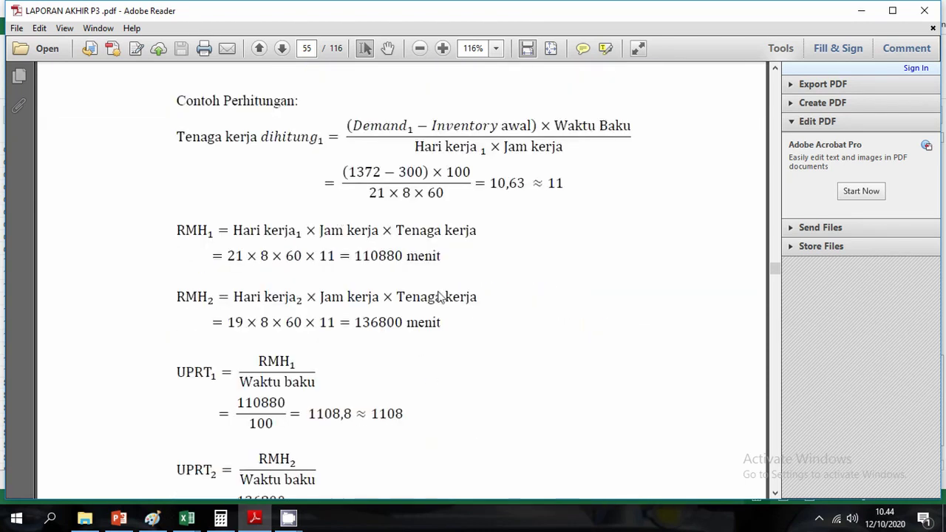
pyautogui.scroll(-5, 502, 330)
pyautogui.scroll(-5, 502, 329)
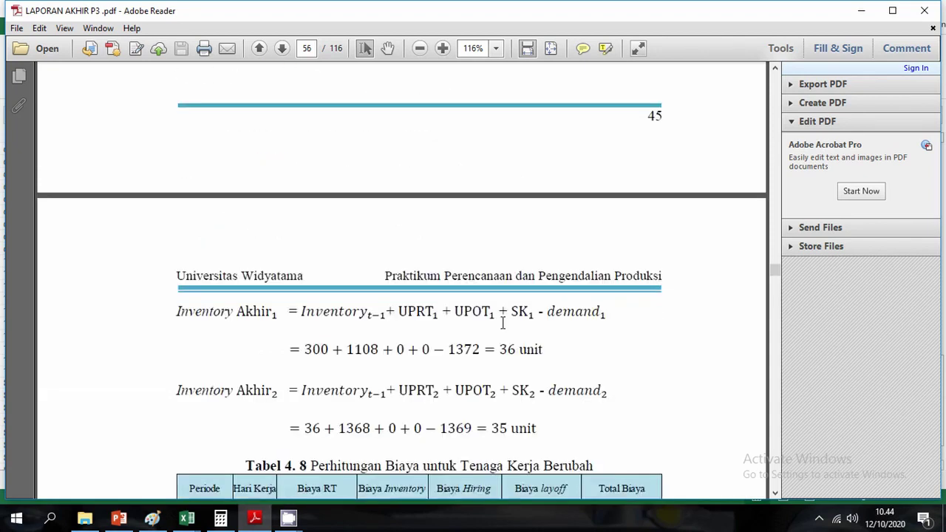
pyautogui.scroll(-4, 502, 323)
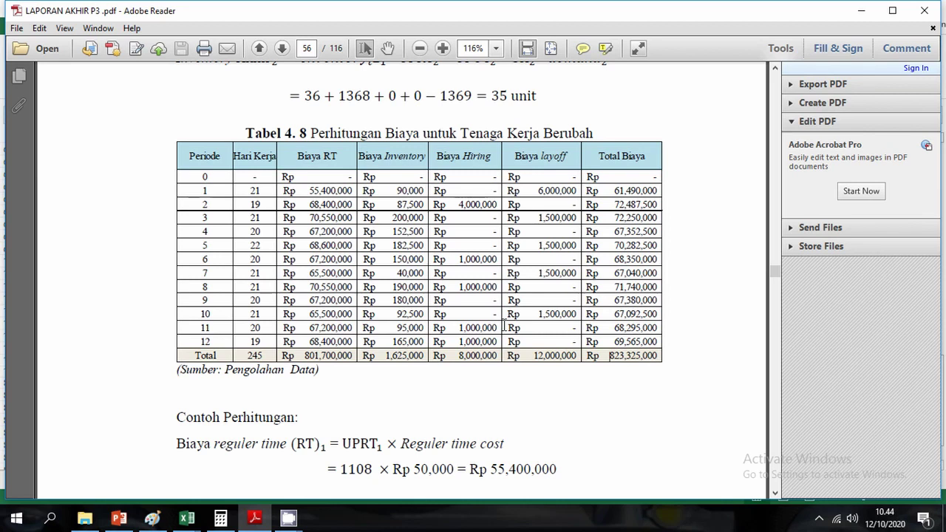
pyautogui.scroll(-3, 510, 326)
pyautogui.scroll(-8, 513, 325)
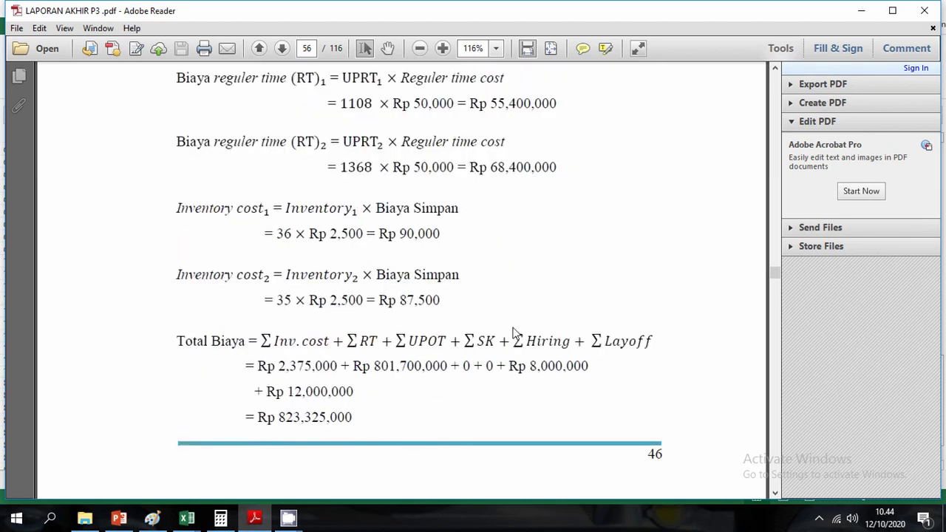
# Review the fixed workforce calculations and costs in Tables 4.9 and 4.10 alongside the Model Transportasi section with Table 4.11.
pyautogui.scroll(-3, 514, 328)
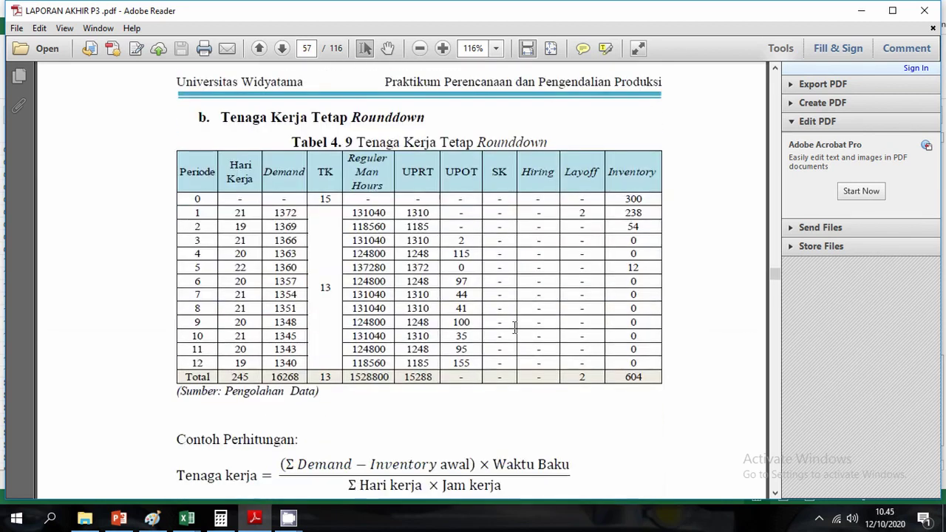
pyautogui.scroll(-11, 518, 331)
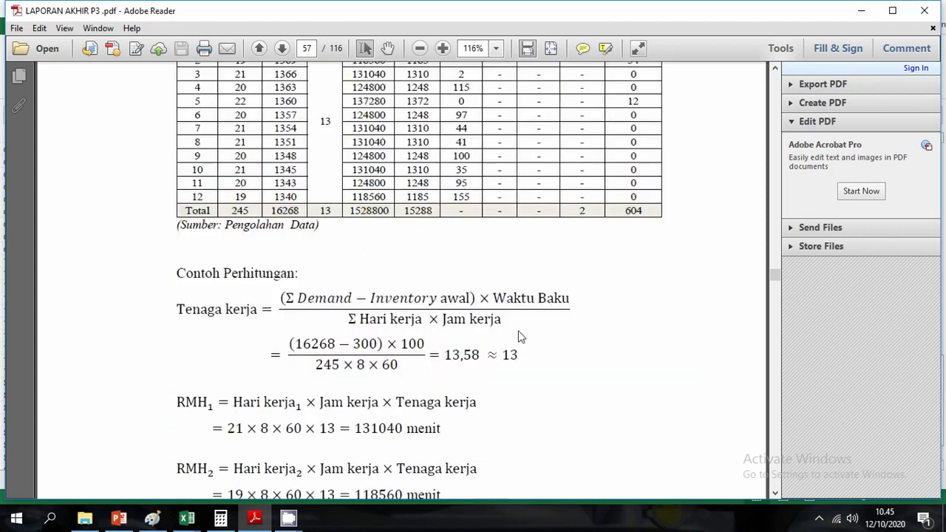
pyautogui.scroll(-11, 521, 341)
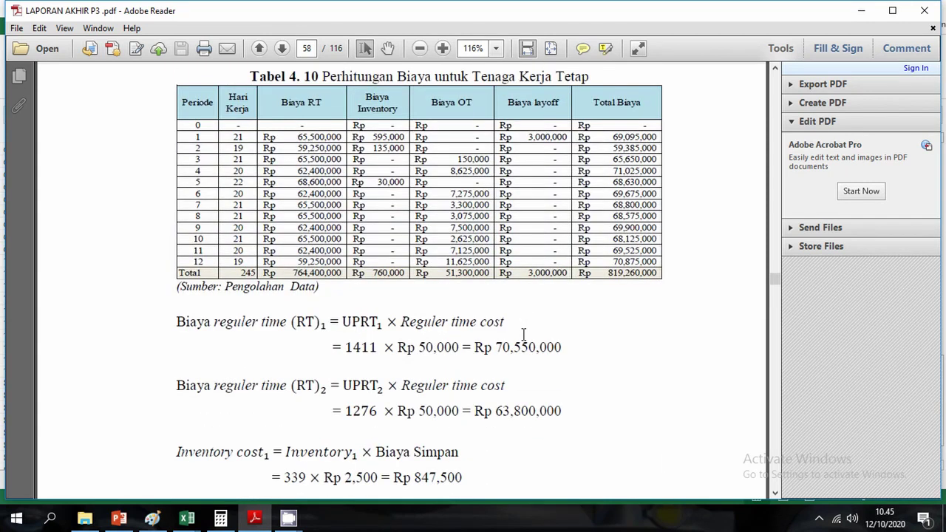
pyautogui.scroll(-10, 524, 334)
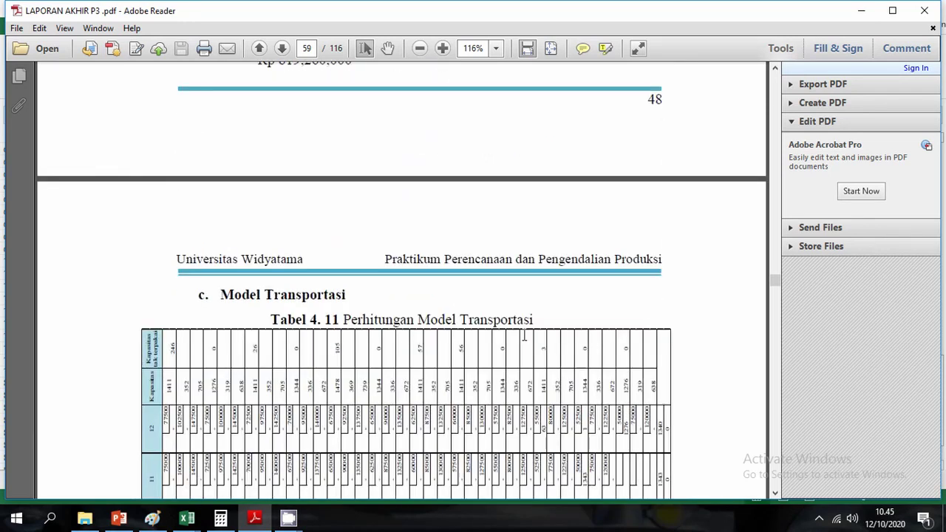
pyautogui.scroll(10, 524, 336)
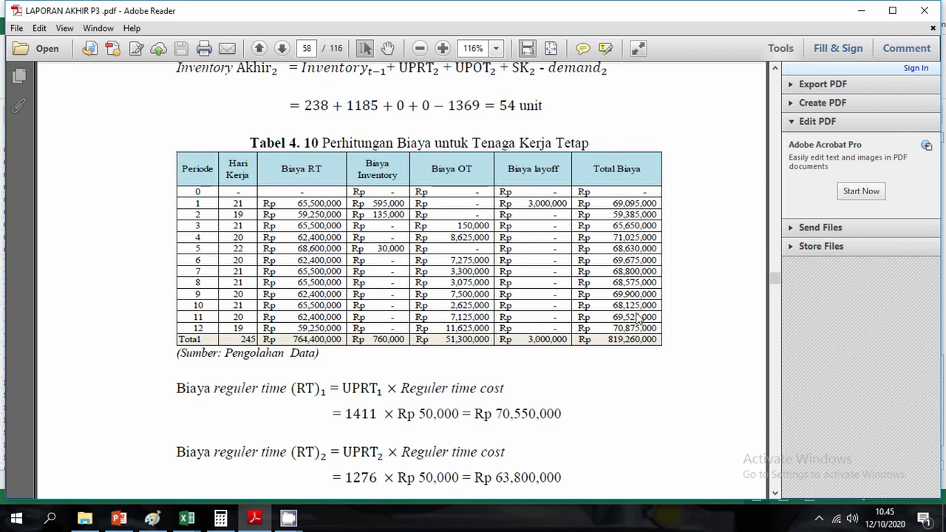
# Review Table 4.11 of the Model Transportasi section and the total cost (TC) calculation that follows it.
pyautogui.scroll(-10, 637, 318)
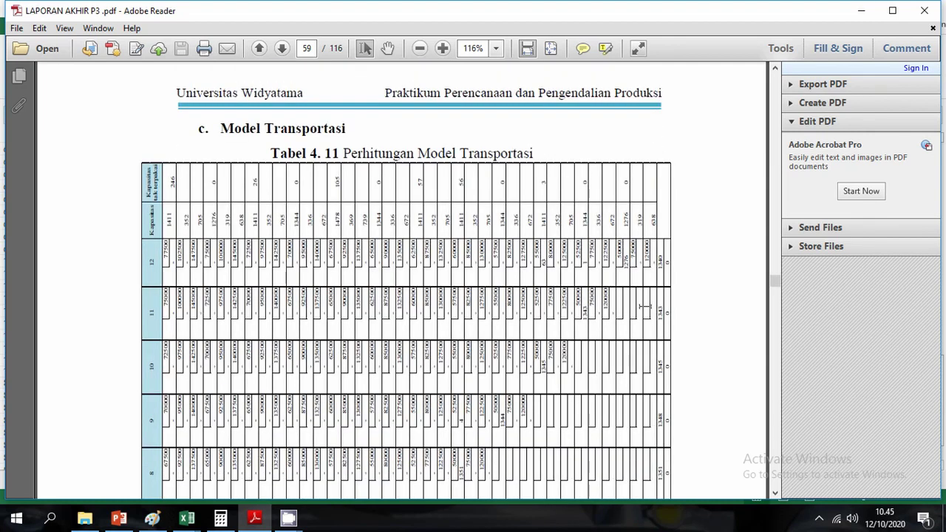
pyautogui.scroll(-10, 645, 306)
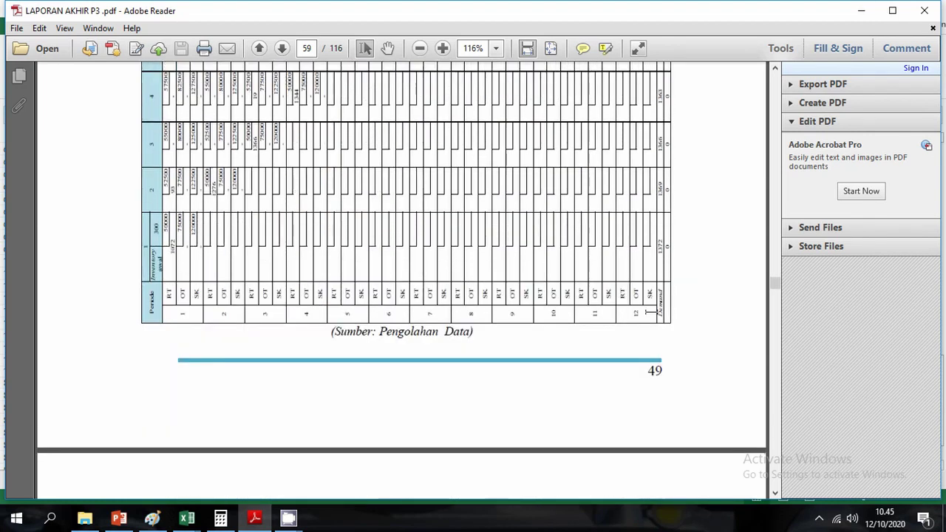
pyautogui.scroll(-10, 647, 311)
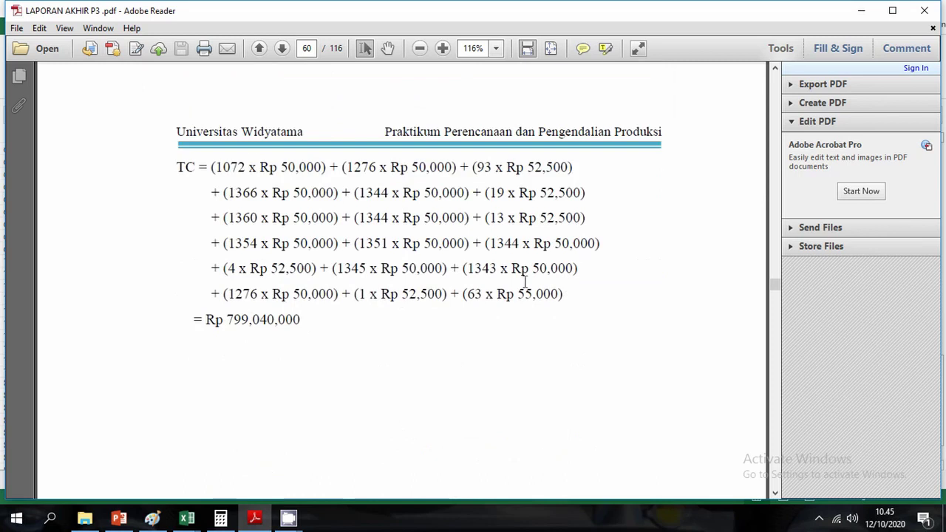
pyautogui.scroll(5, 524, 286)
pyautogui.scroll(-4, 516, 281)
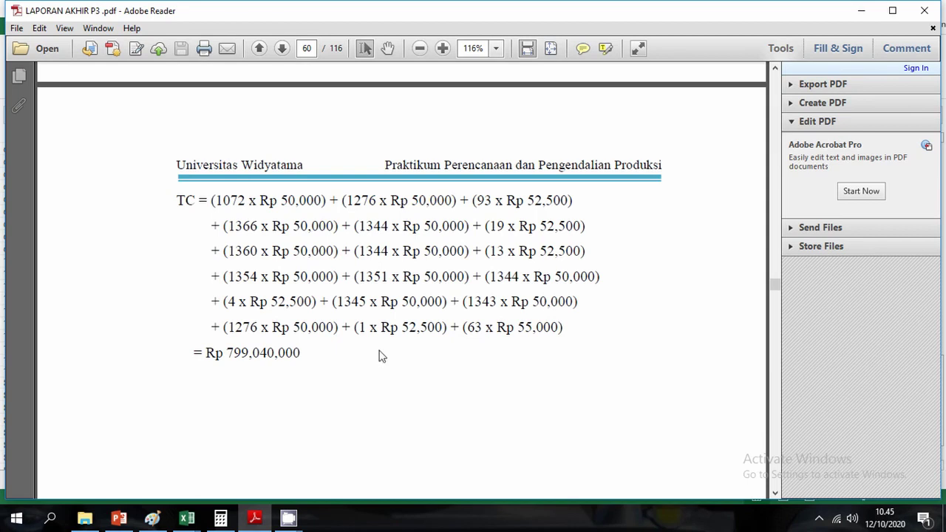
# Look ahead to section 4.3 Jadwal Induk Produksi, and return to the transportation model's TC calculation to re-examine its cost terms.
pyautogui.scroll(-10, 378, 357)
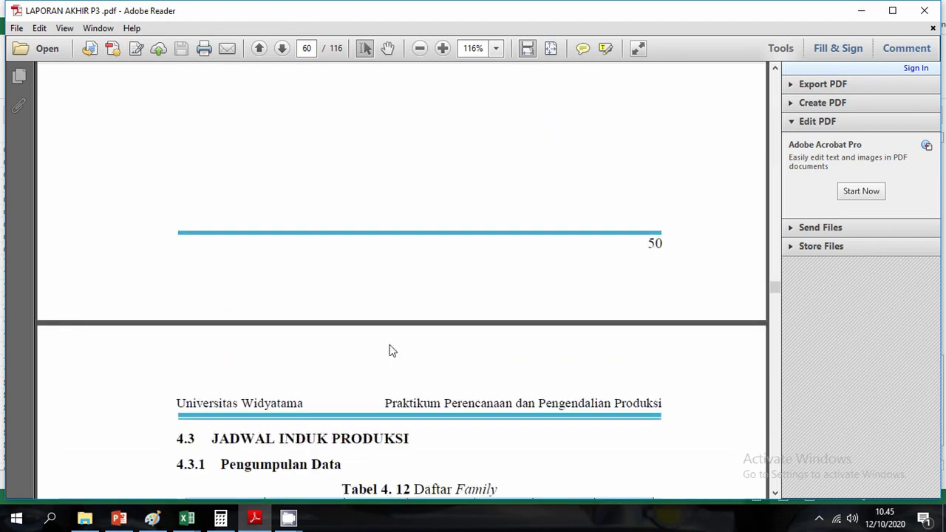
pyautogui.scroll(-5, 392, 347)
pyautogui.scroll(6, 422, 357)
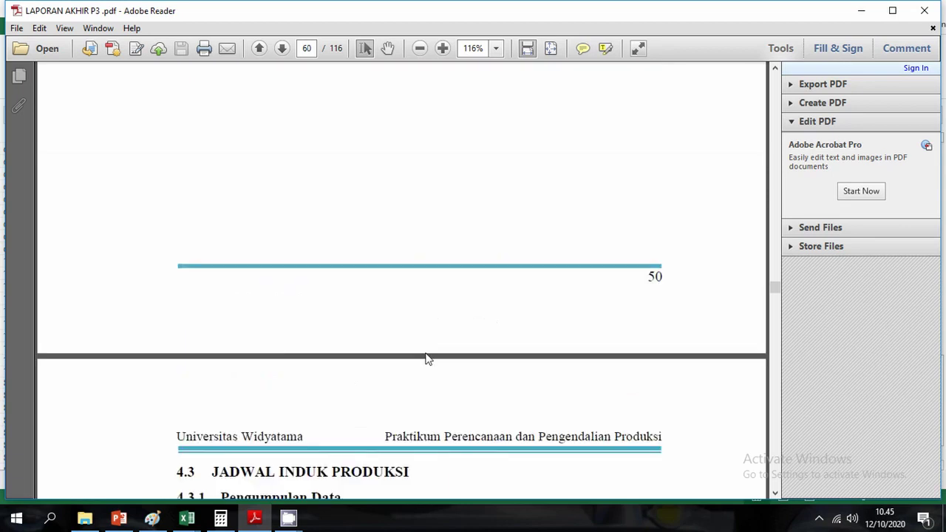
pyautogui.scroll(8, 425, 359)
pyautogui.scroll(4, 426, 358)
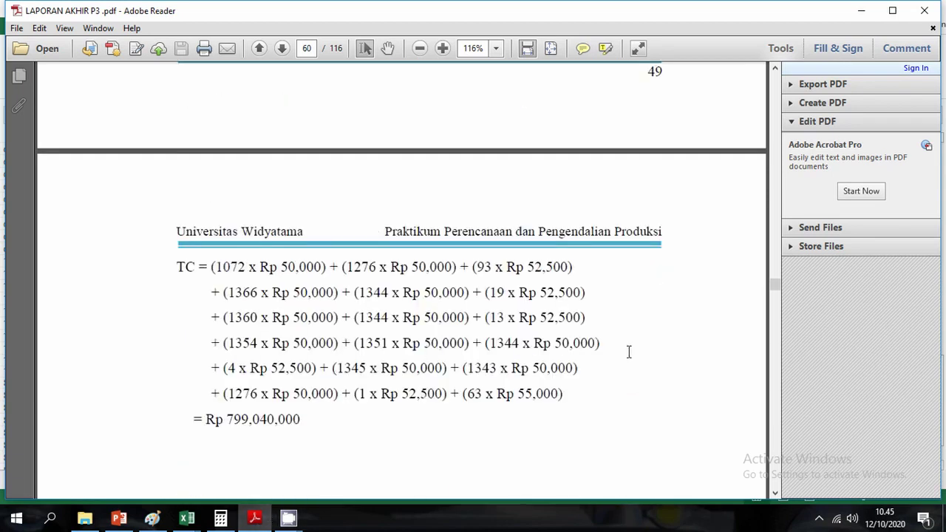
pyautogui.scroll(1, 577, 372)
pyautogui.scroll(10, 577, 372)
pyautogui.scroll(-9, 577, 379)
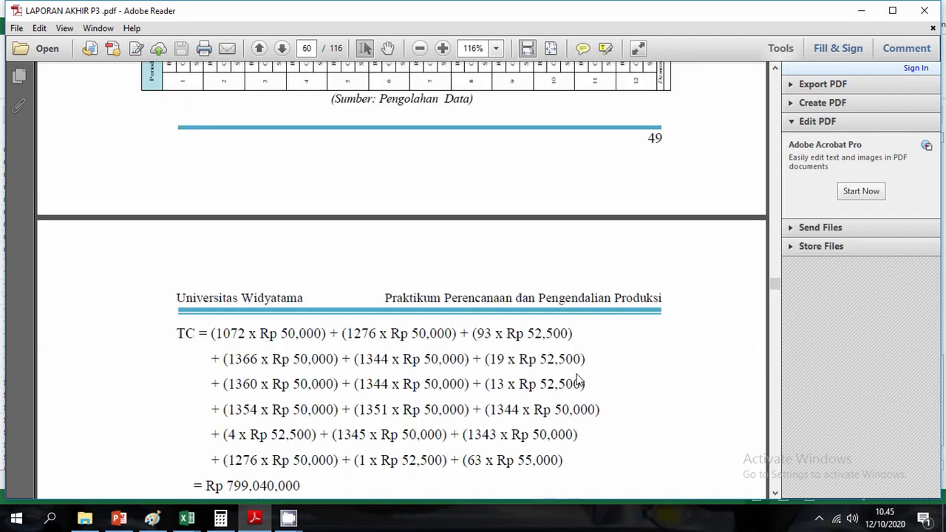